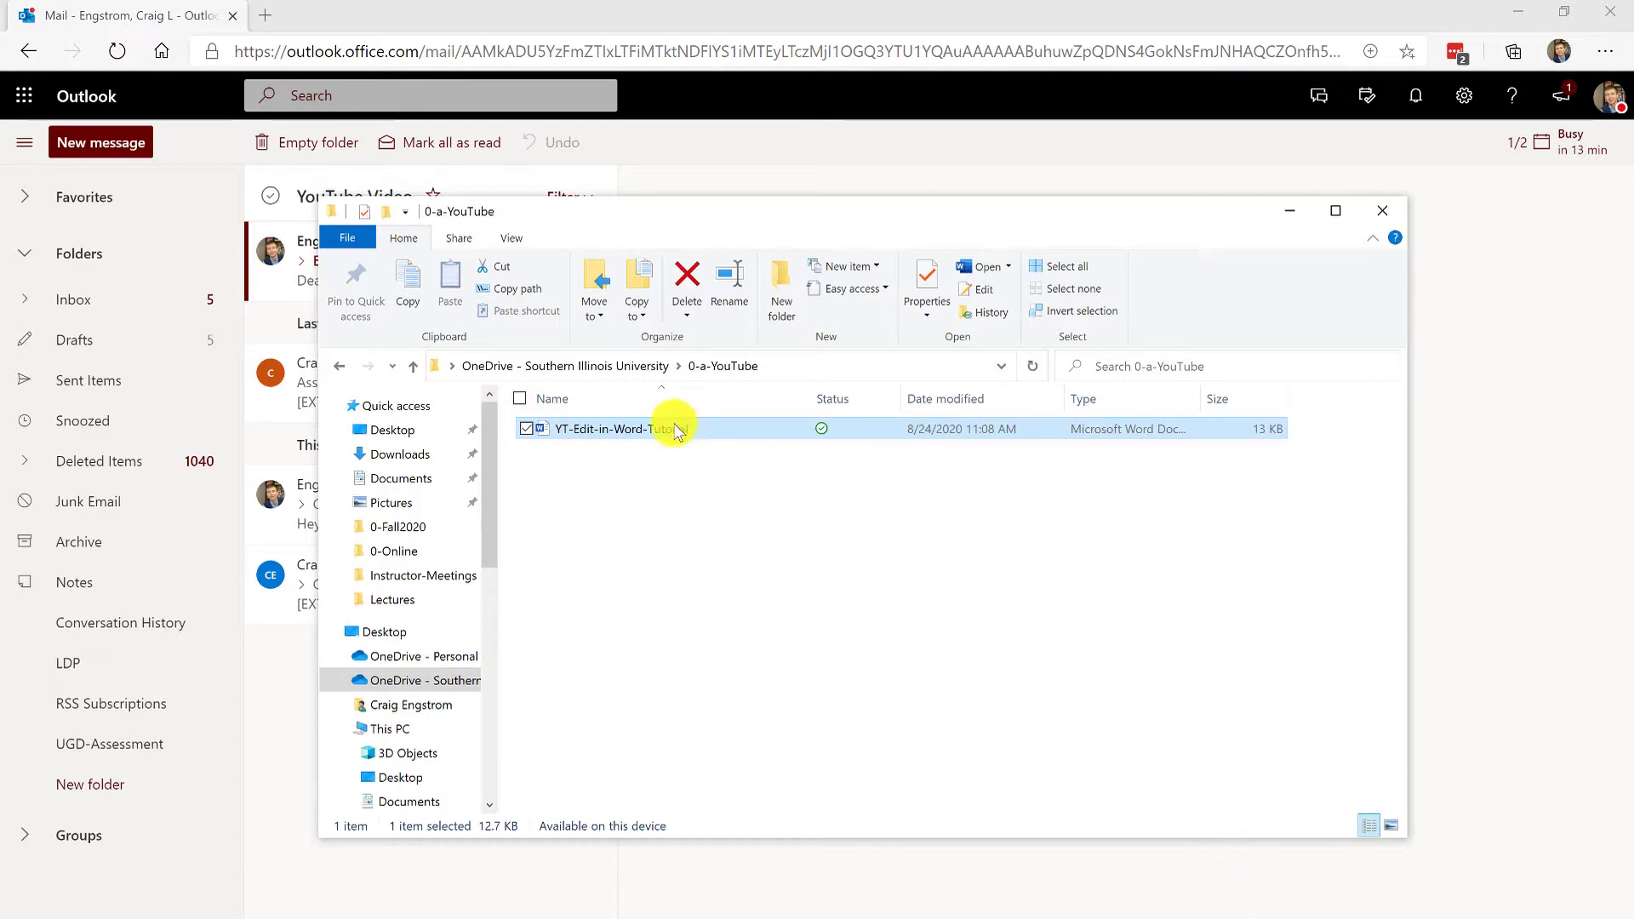
Step: Copy a sharing link for YT-Edit-in-Word-Tutorial.docx from the OneDrive Share dialog
right_click(675, 428)
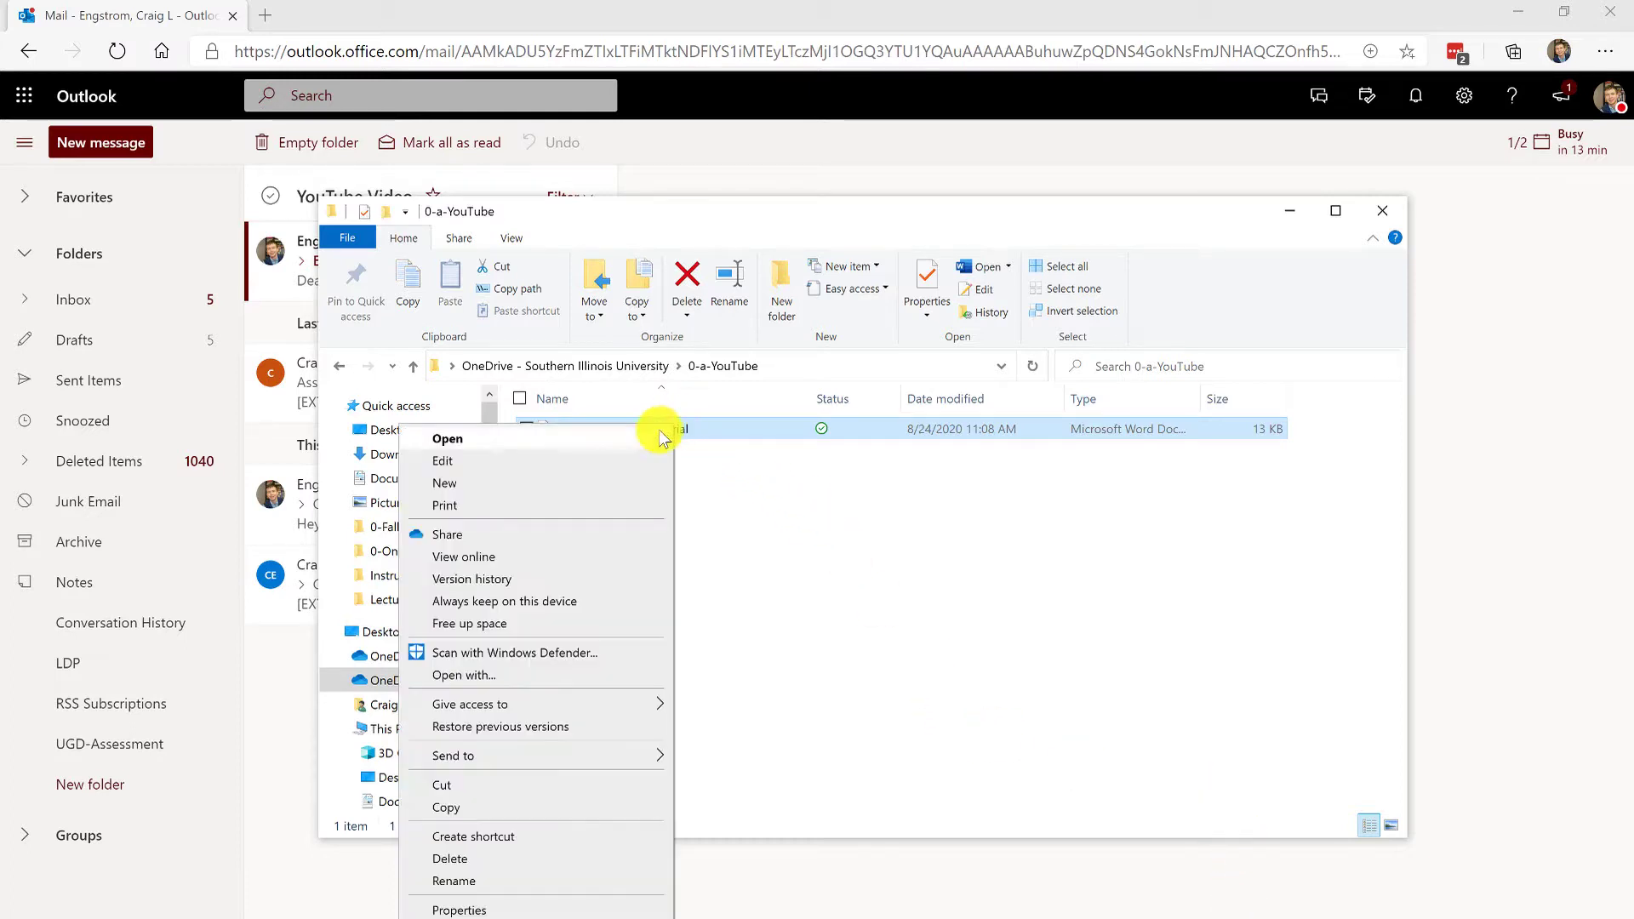
left_click(478, 533)
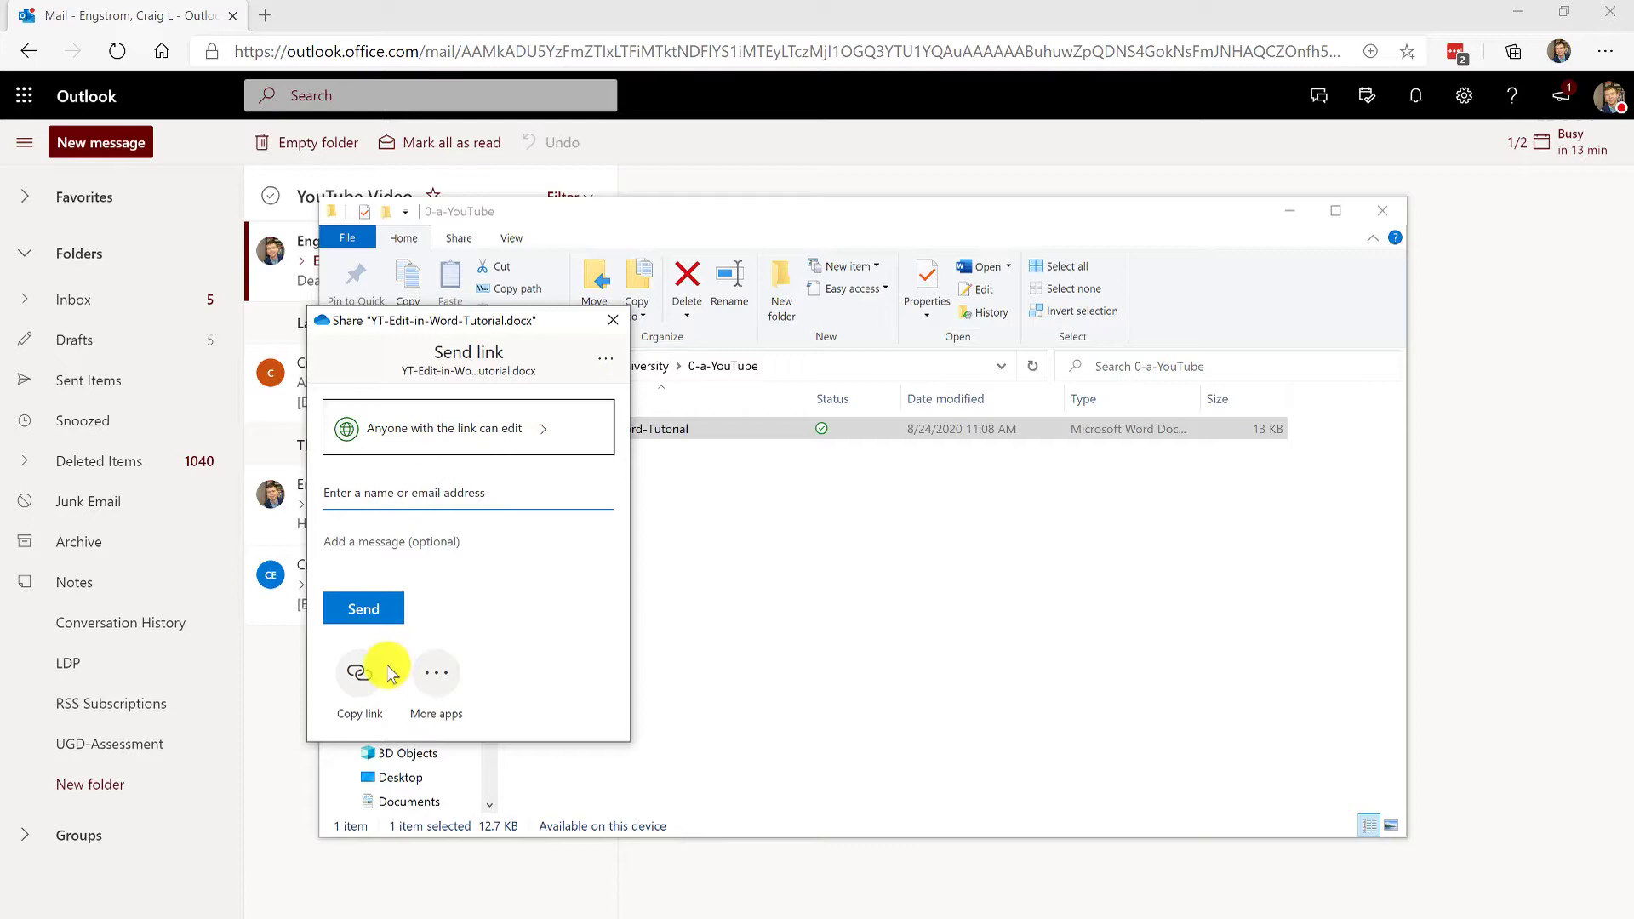
left_click(358, 672)
left_click(612, 322)
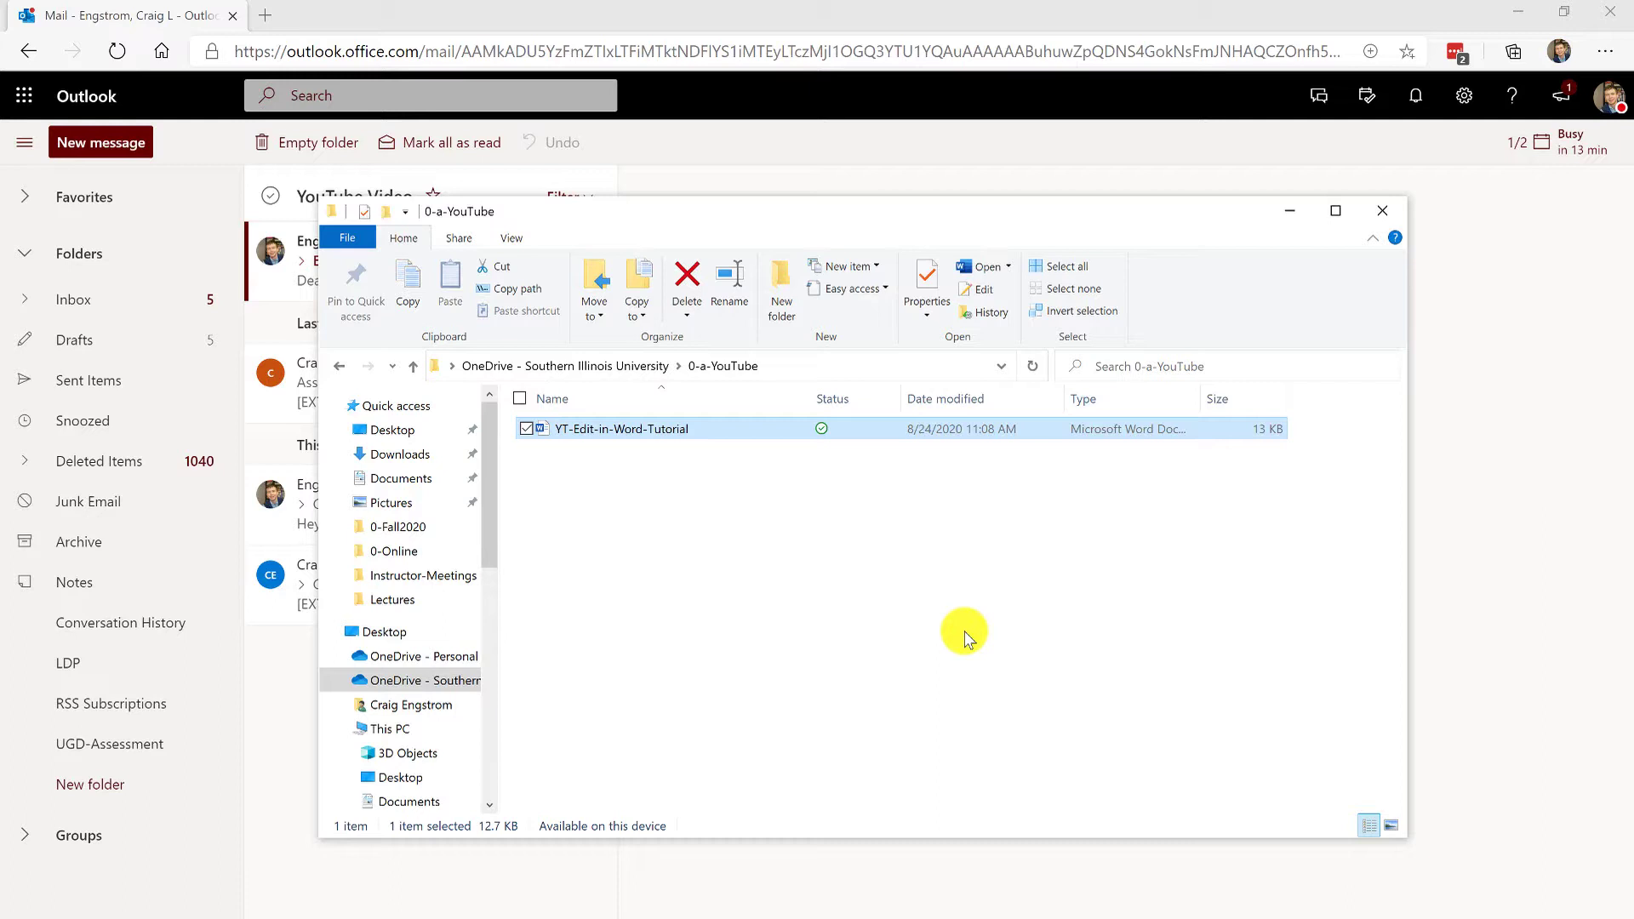
Step: Open the 'Edit this File in Word' email and launch YT-Edit-in-Word-Tutorial.docx in Word for the web
left_click(302, 284)
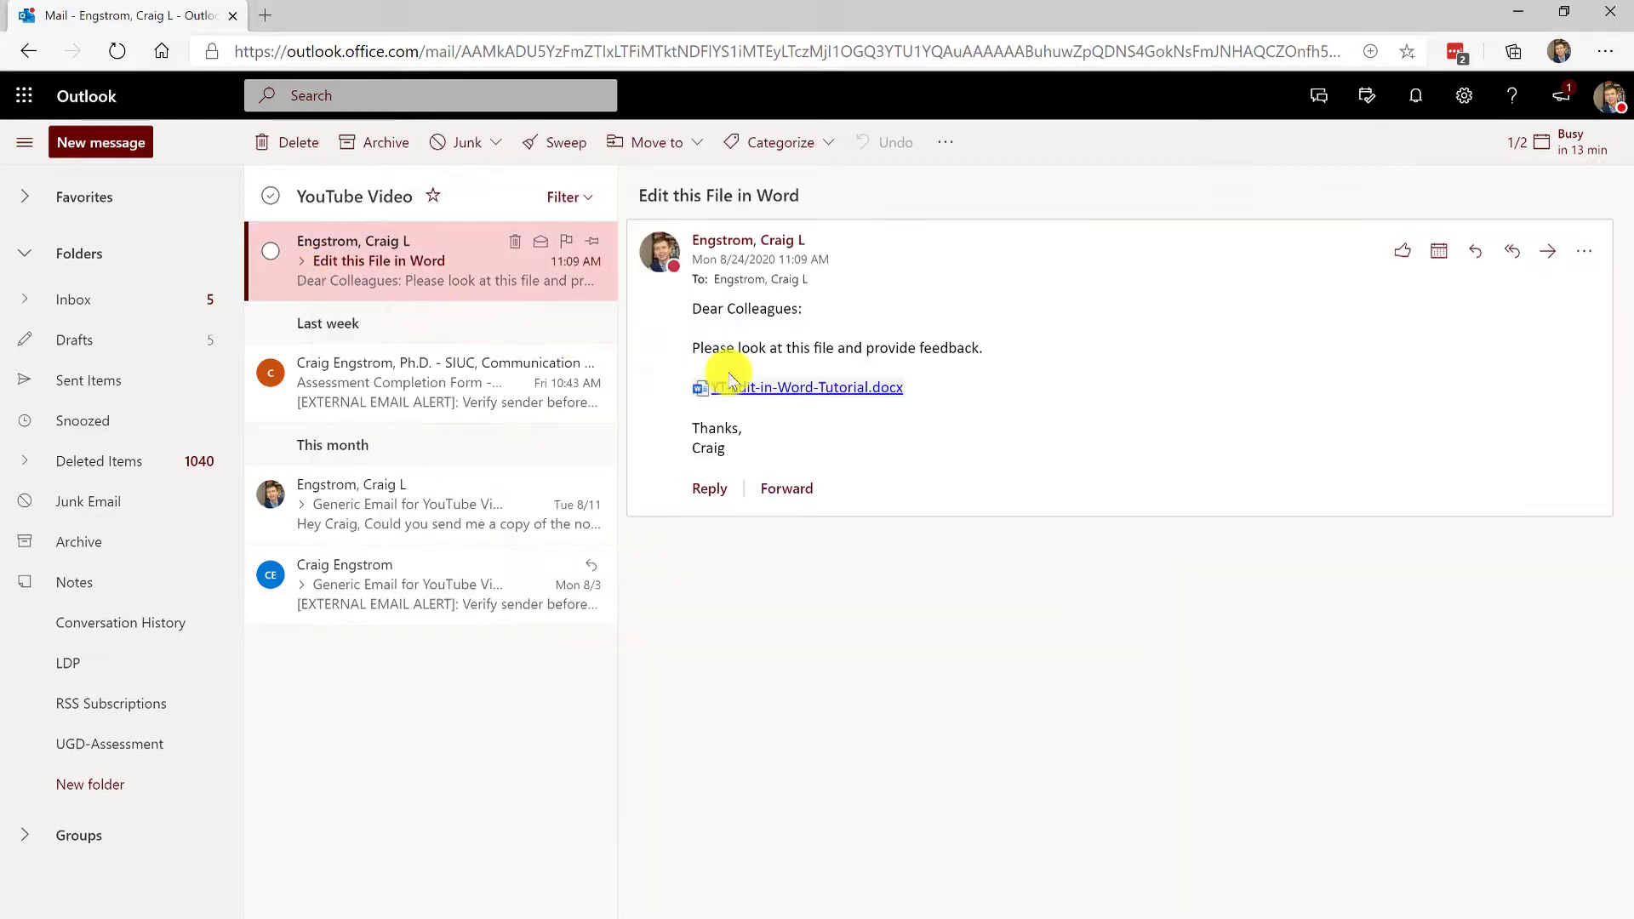
left_click(877, 392)
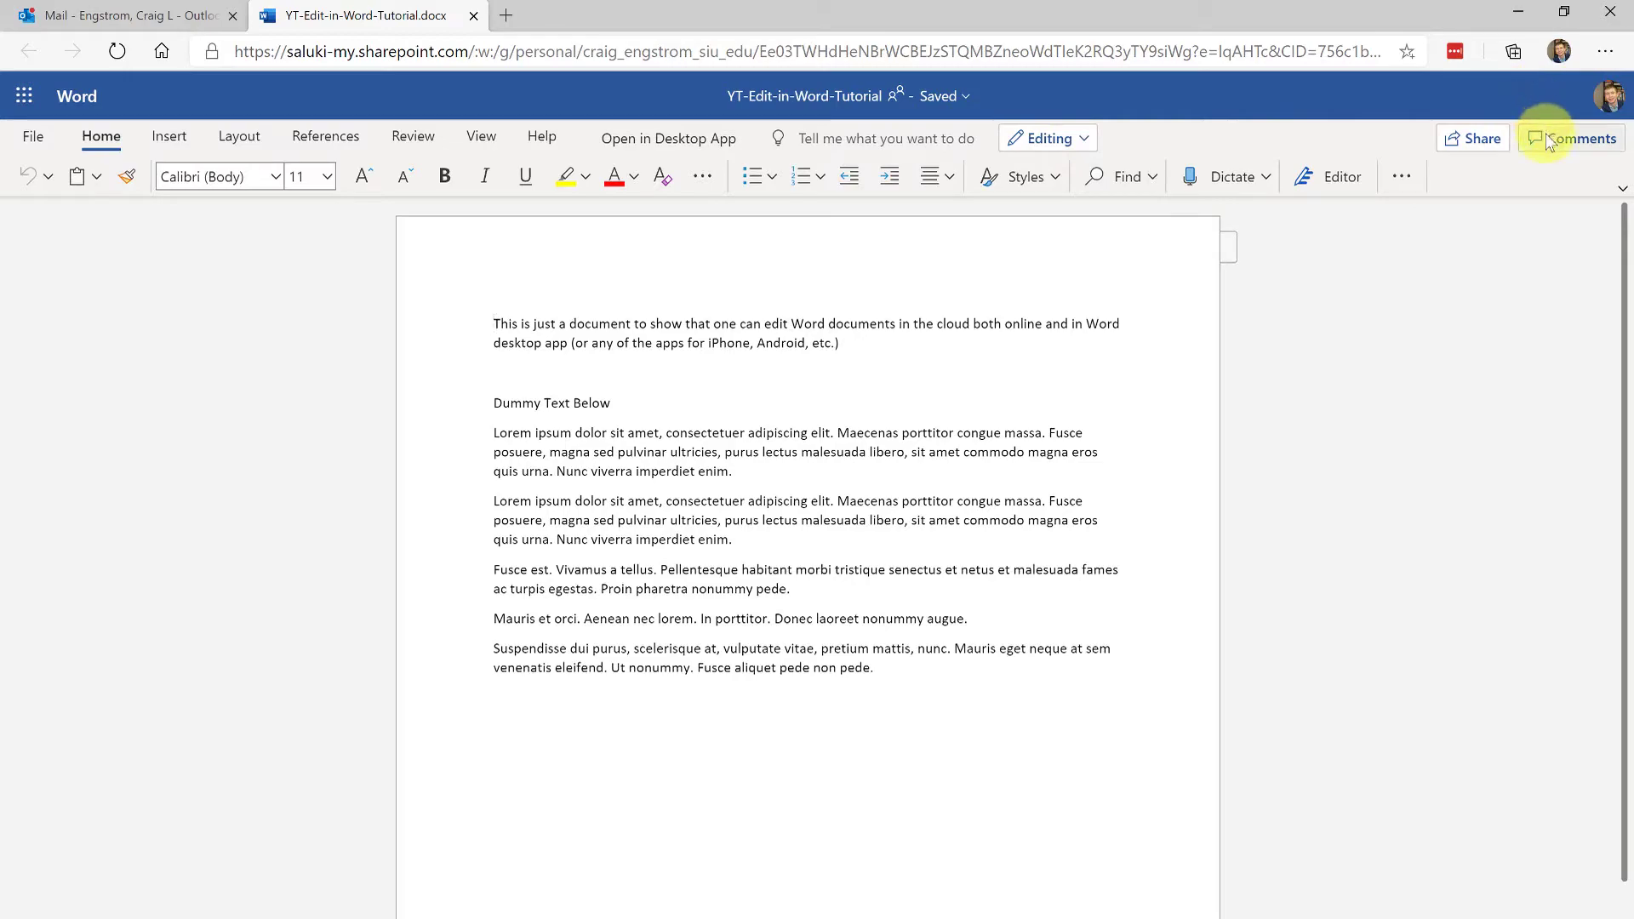
Step: Append '. This is an edit.' after 'etc.)' and format that sentence bold and red
left_click(874, 344)
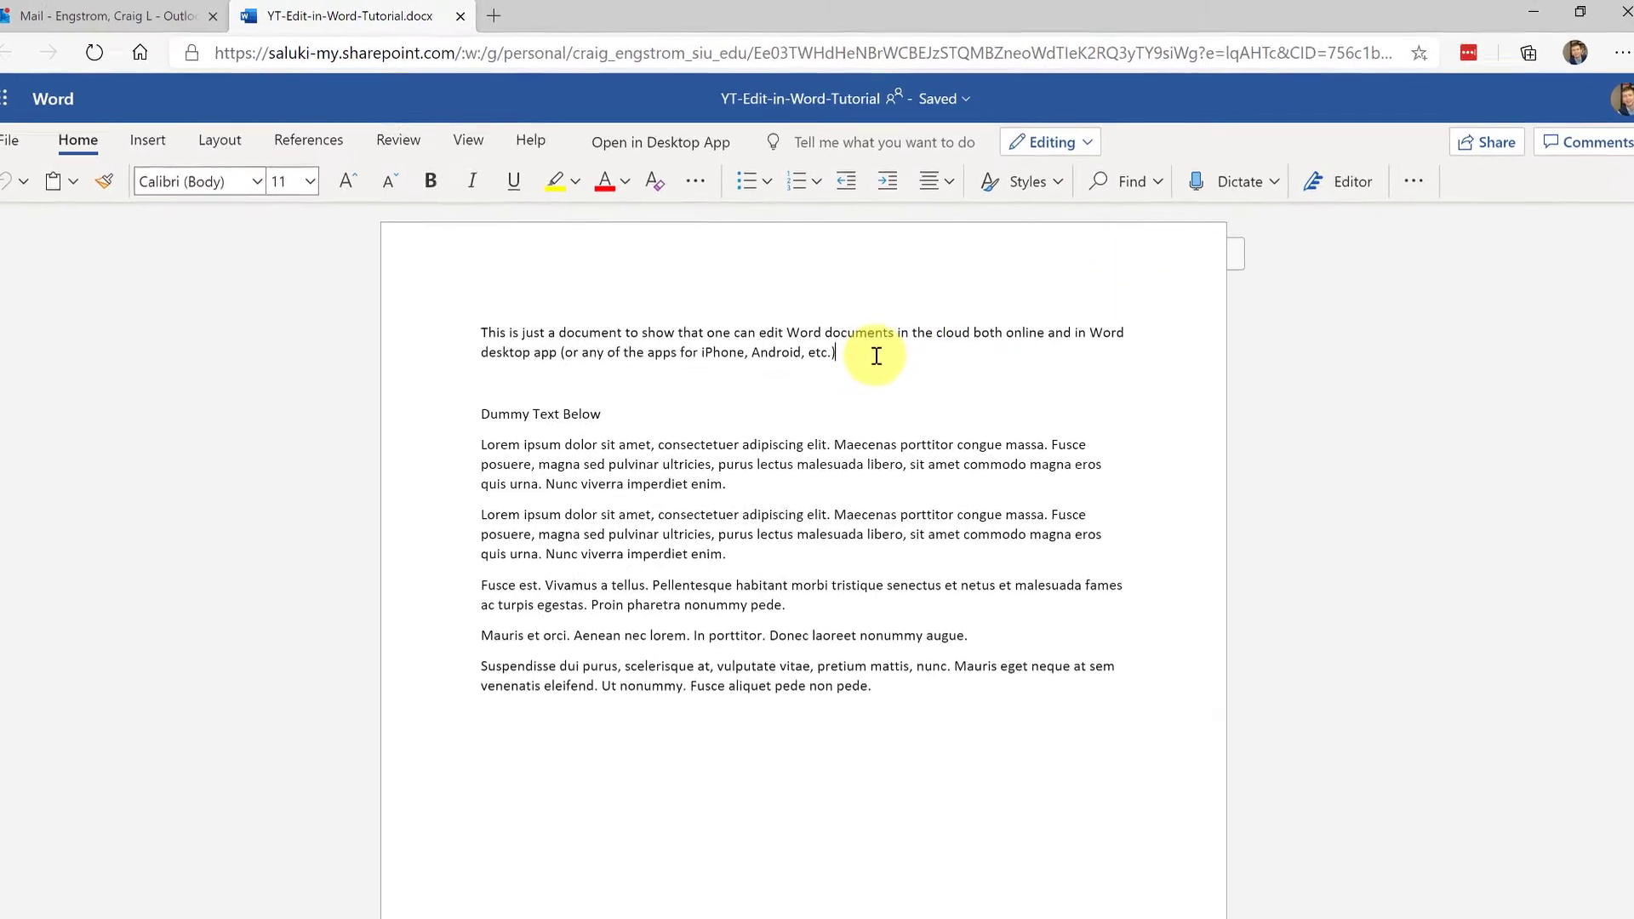
type(". This")
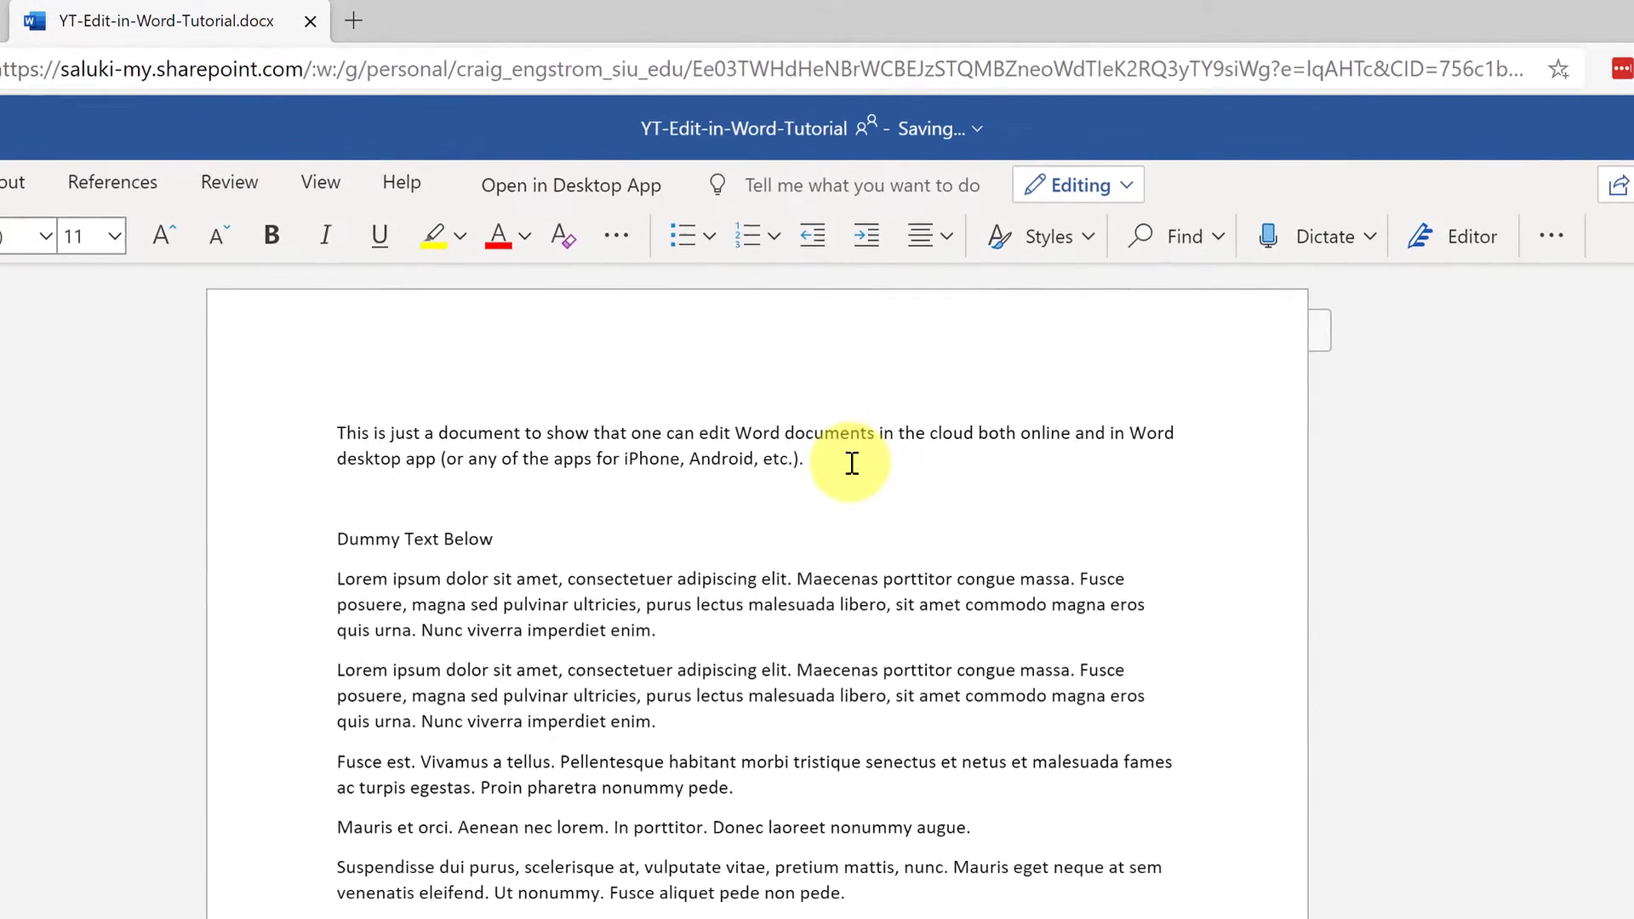
type(" is an edit.")
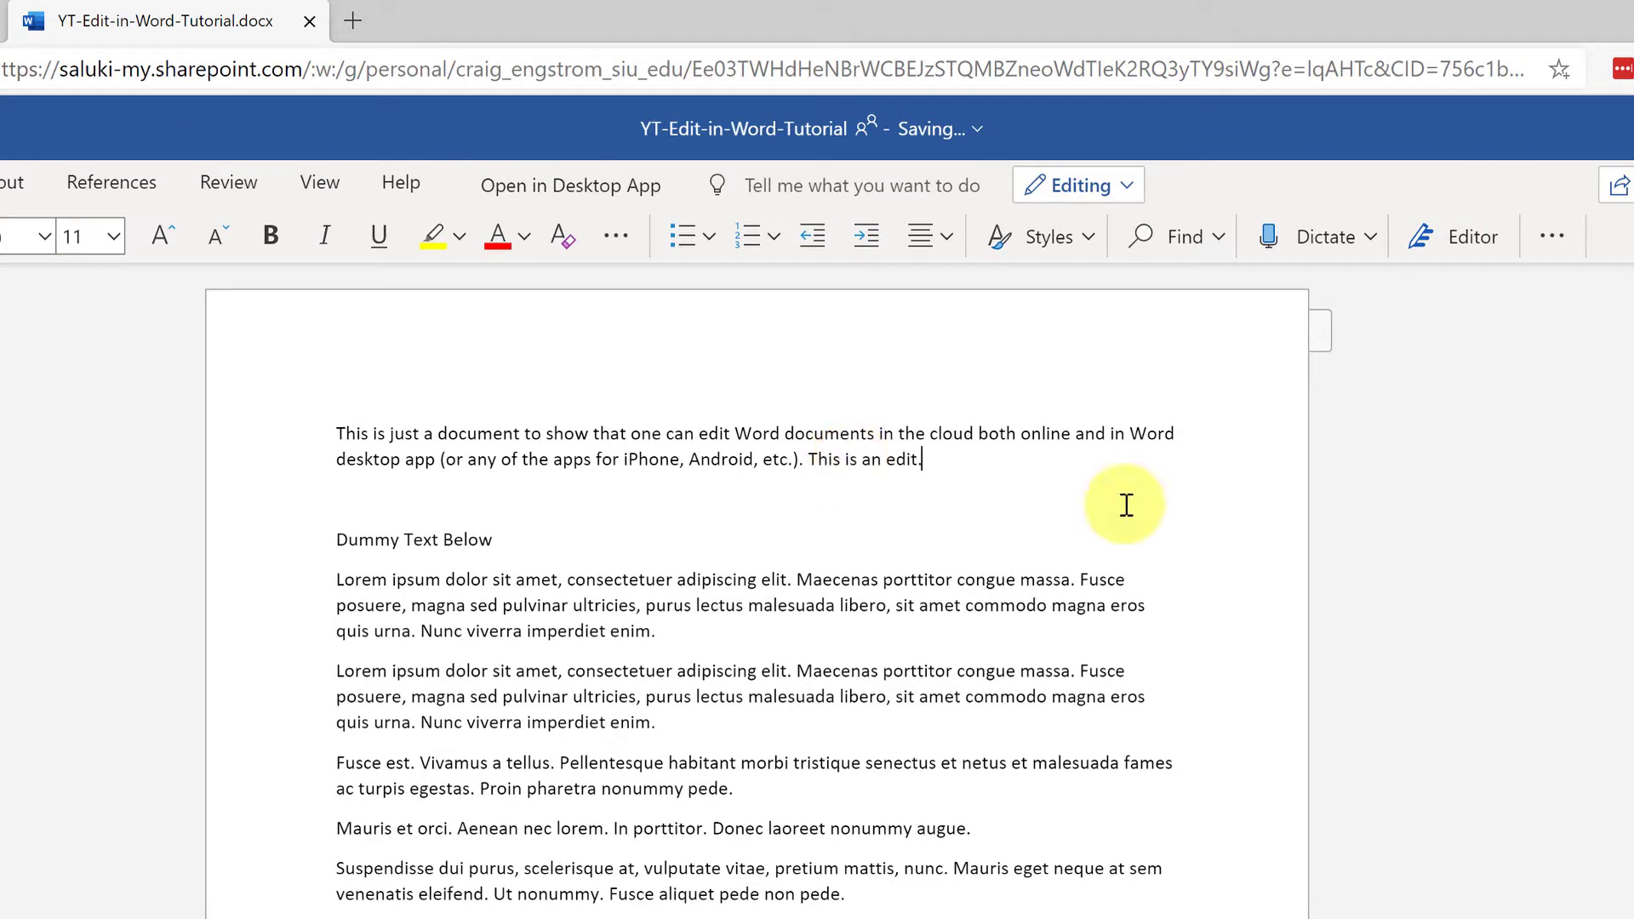
left_click_drag(1005, 464, 821, 464)
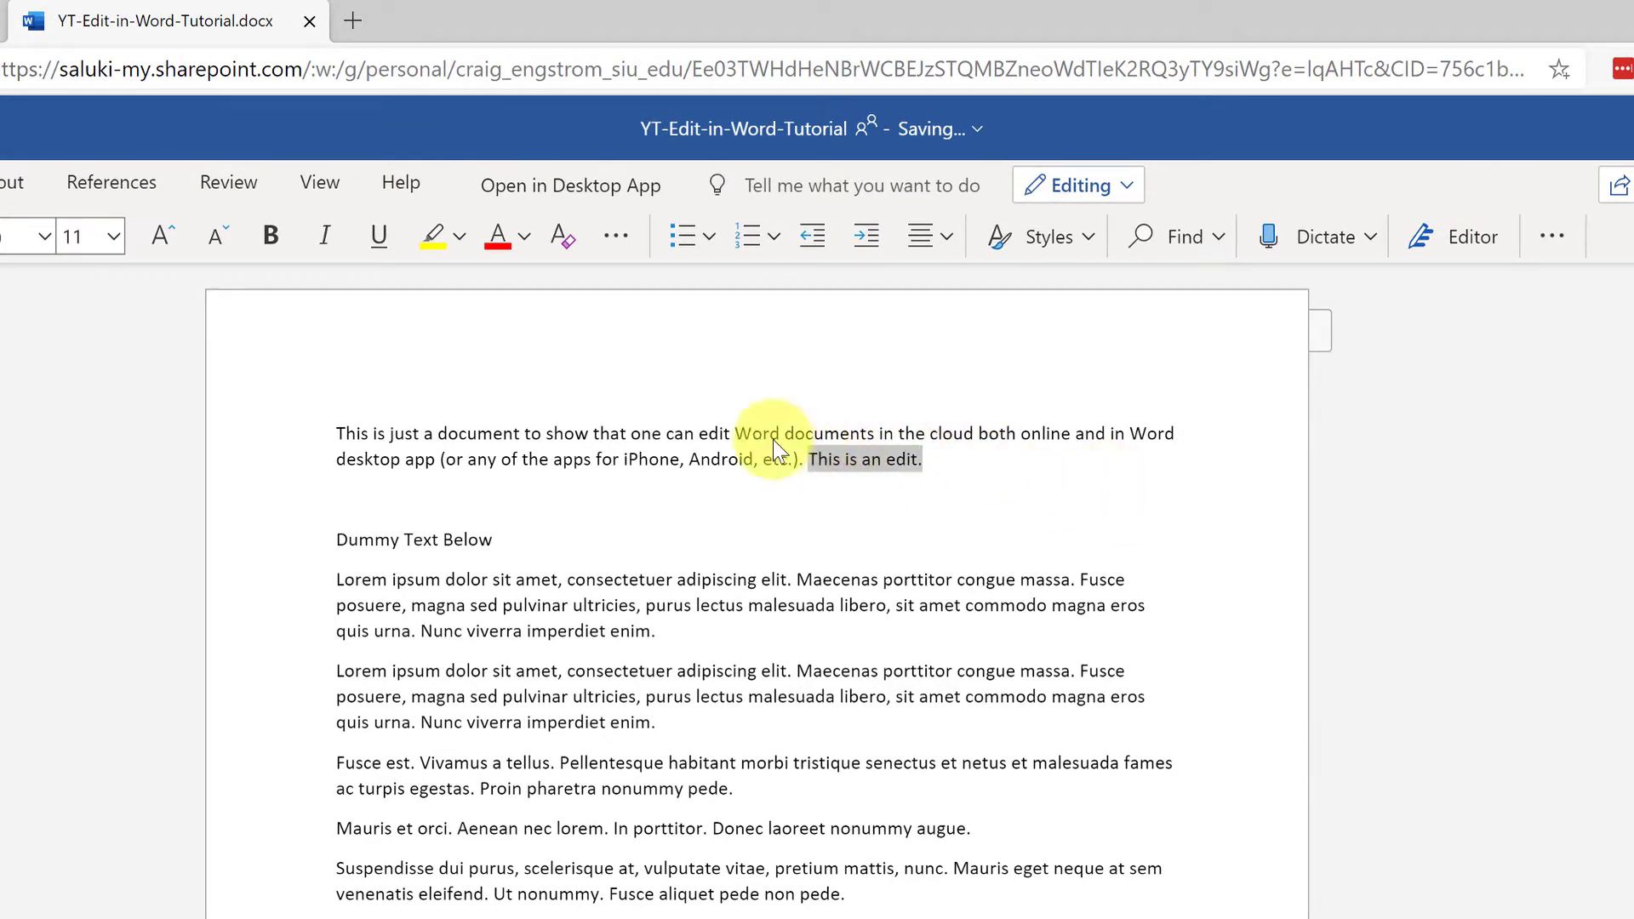
left_click(495, 239)
left_click(267, 239)
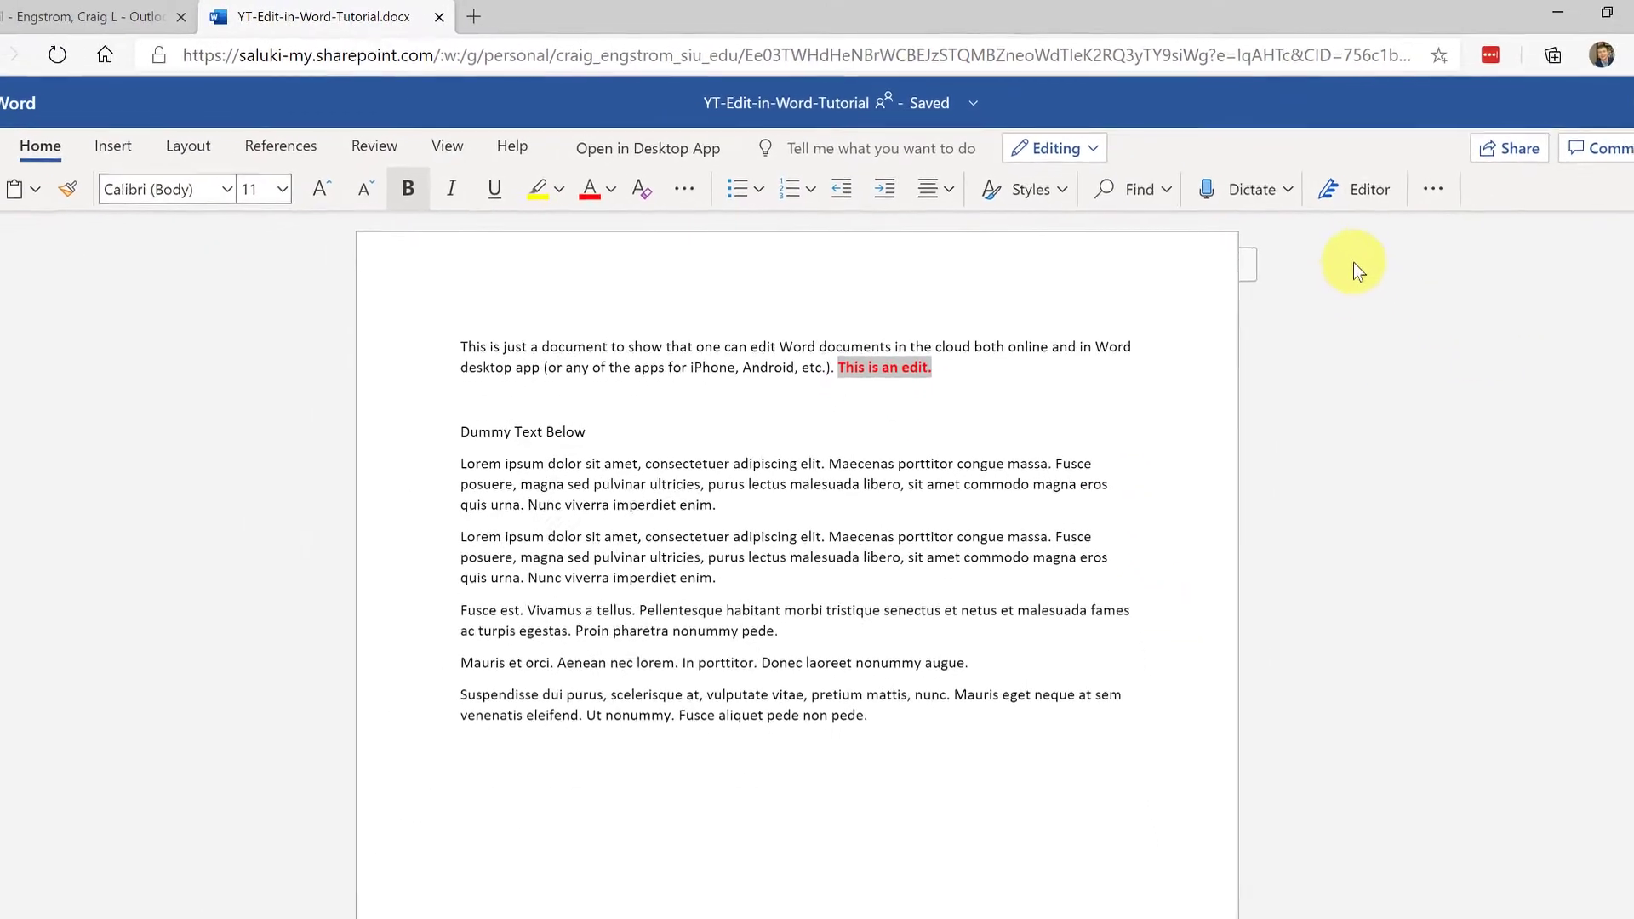
right_click(876, 365)
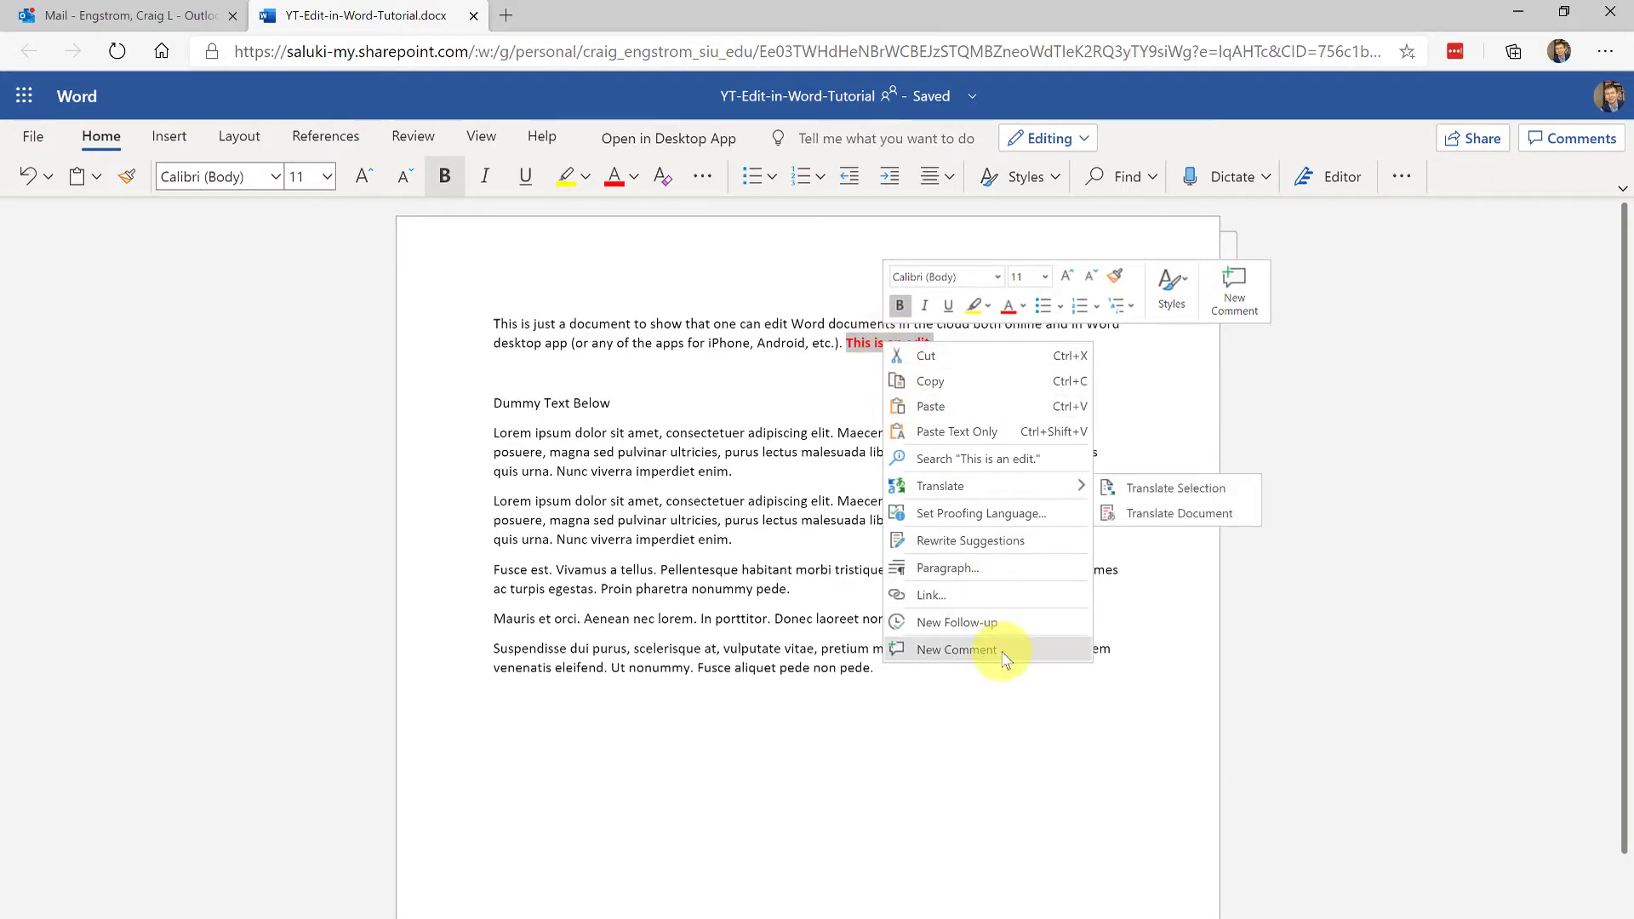
left_click(957, 650)
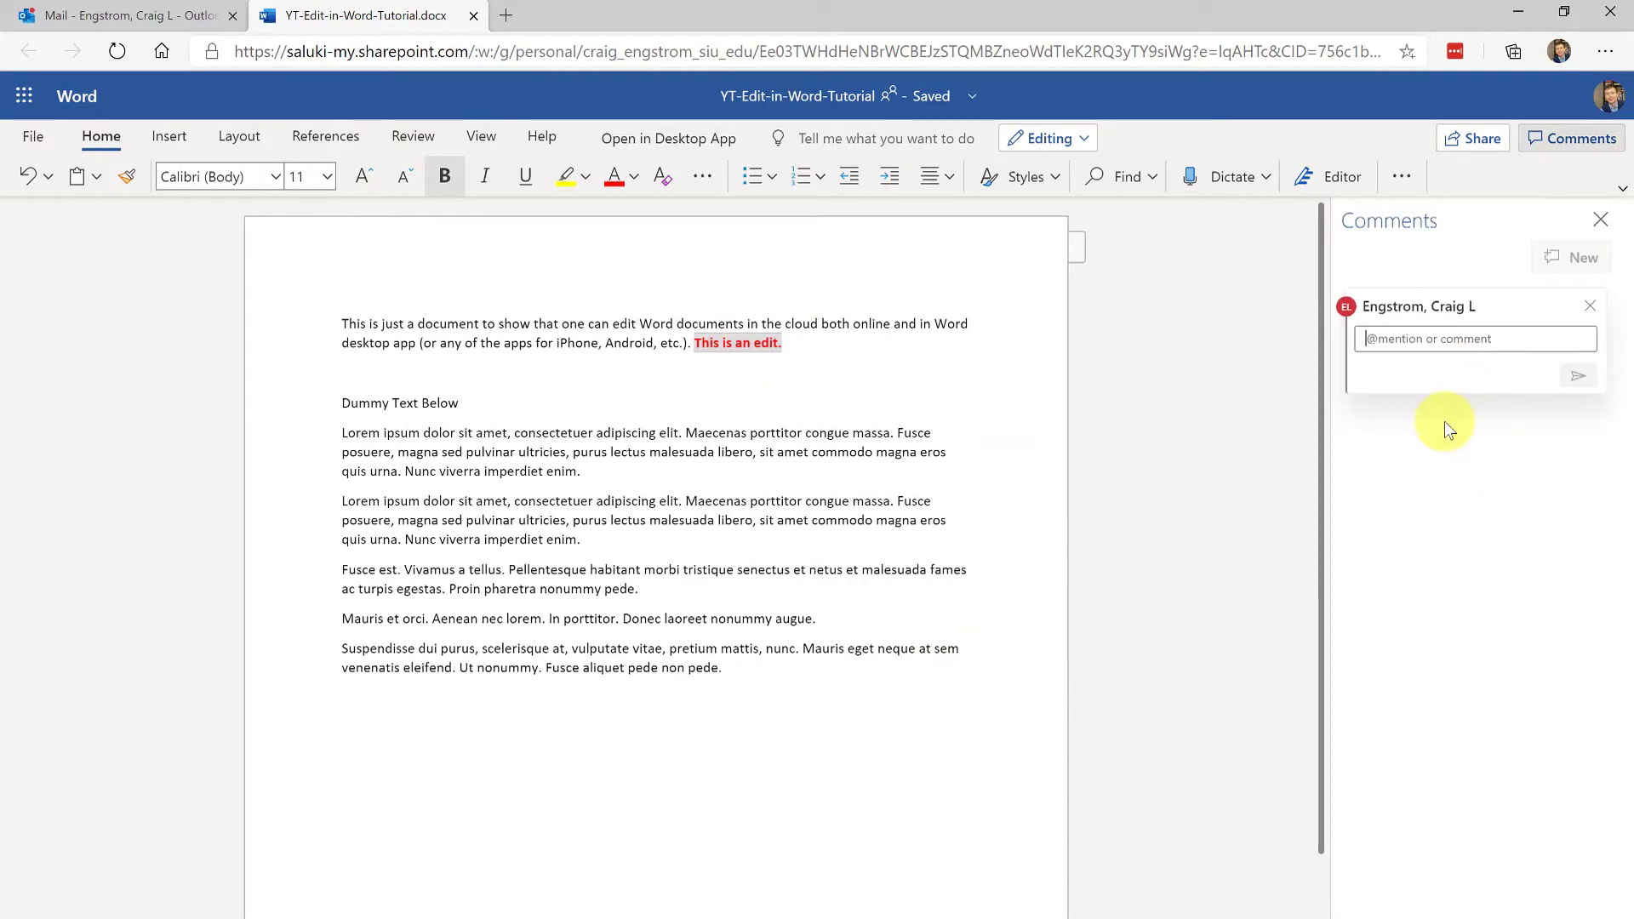
type("Check tg")
key("BackSpace")
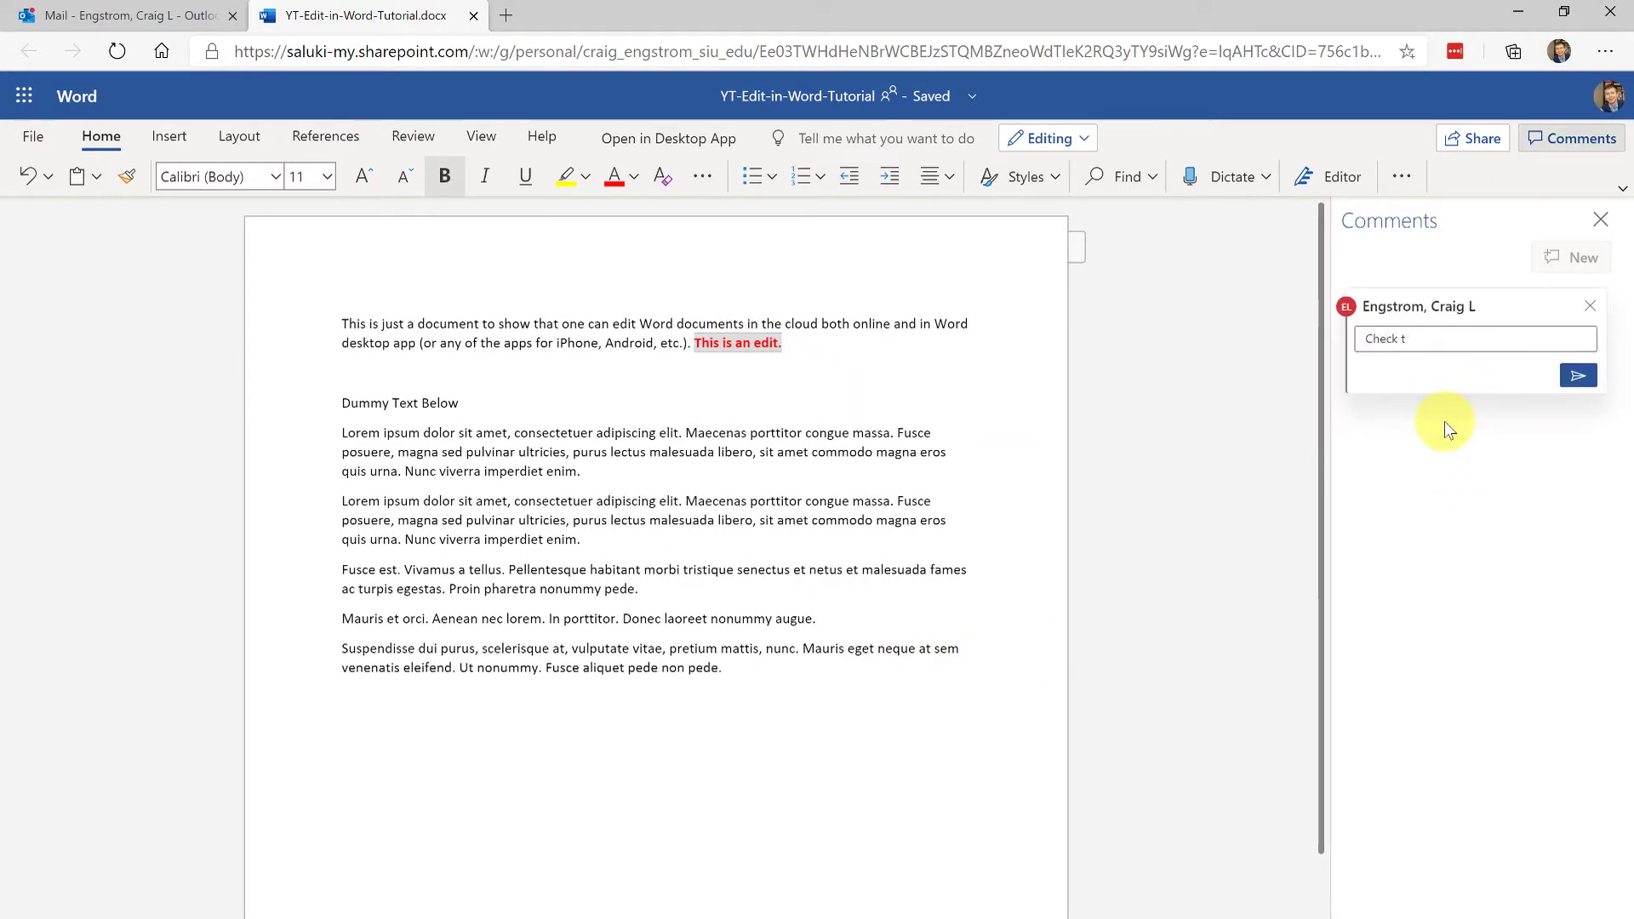
type("his out.")
key("Return")
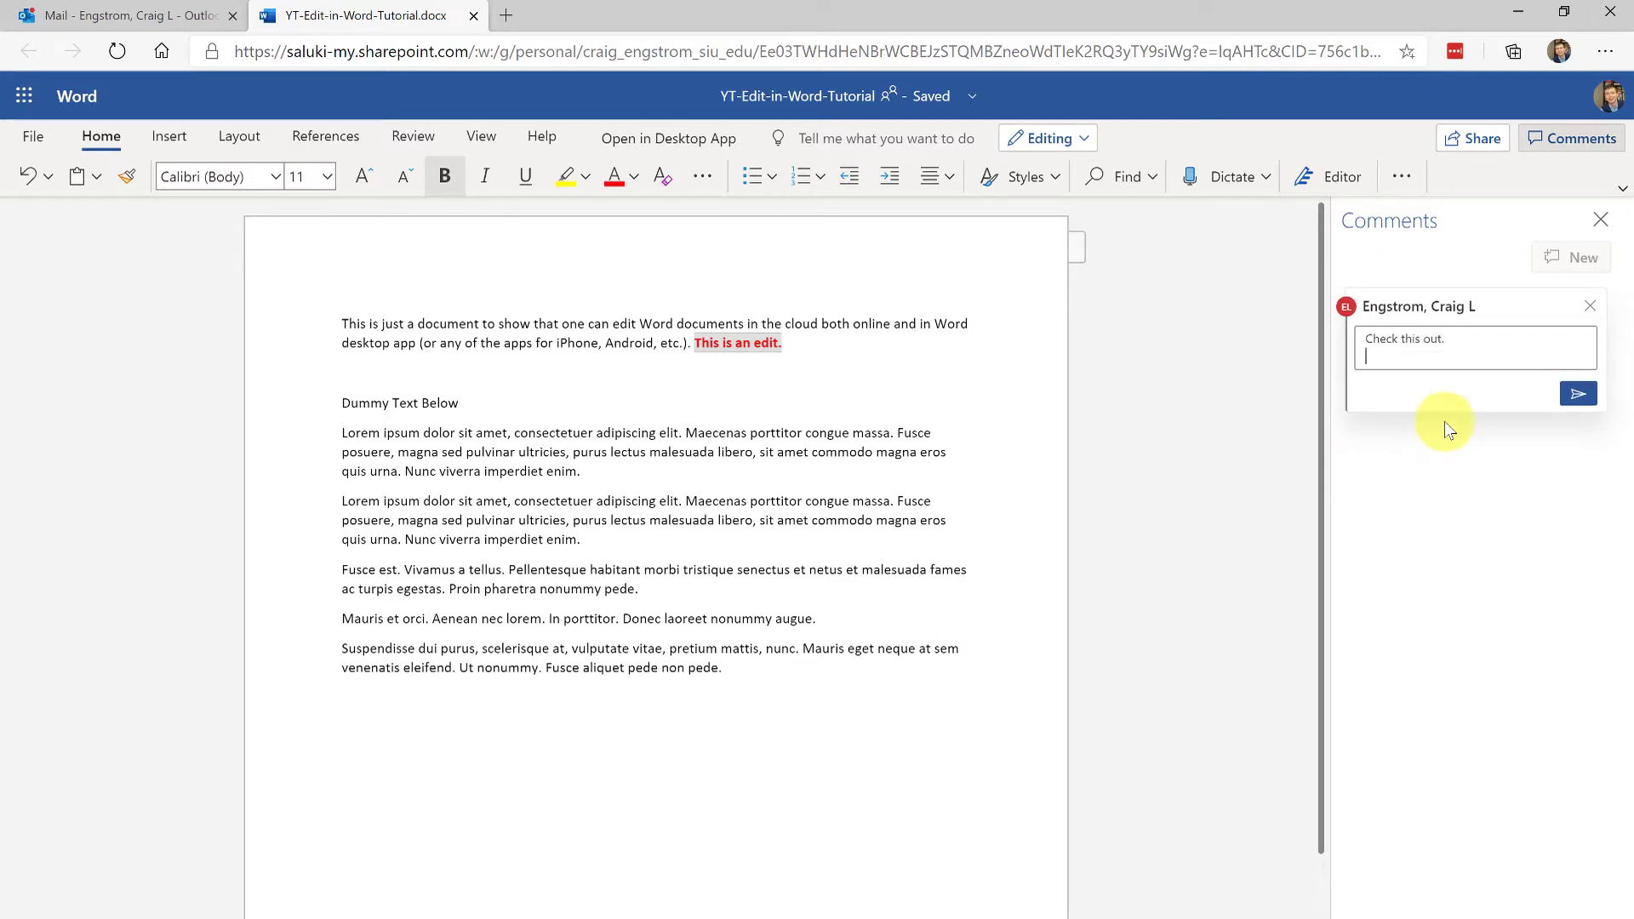
type("@")
left_click(1490, 395)
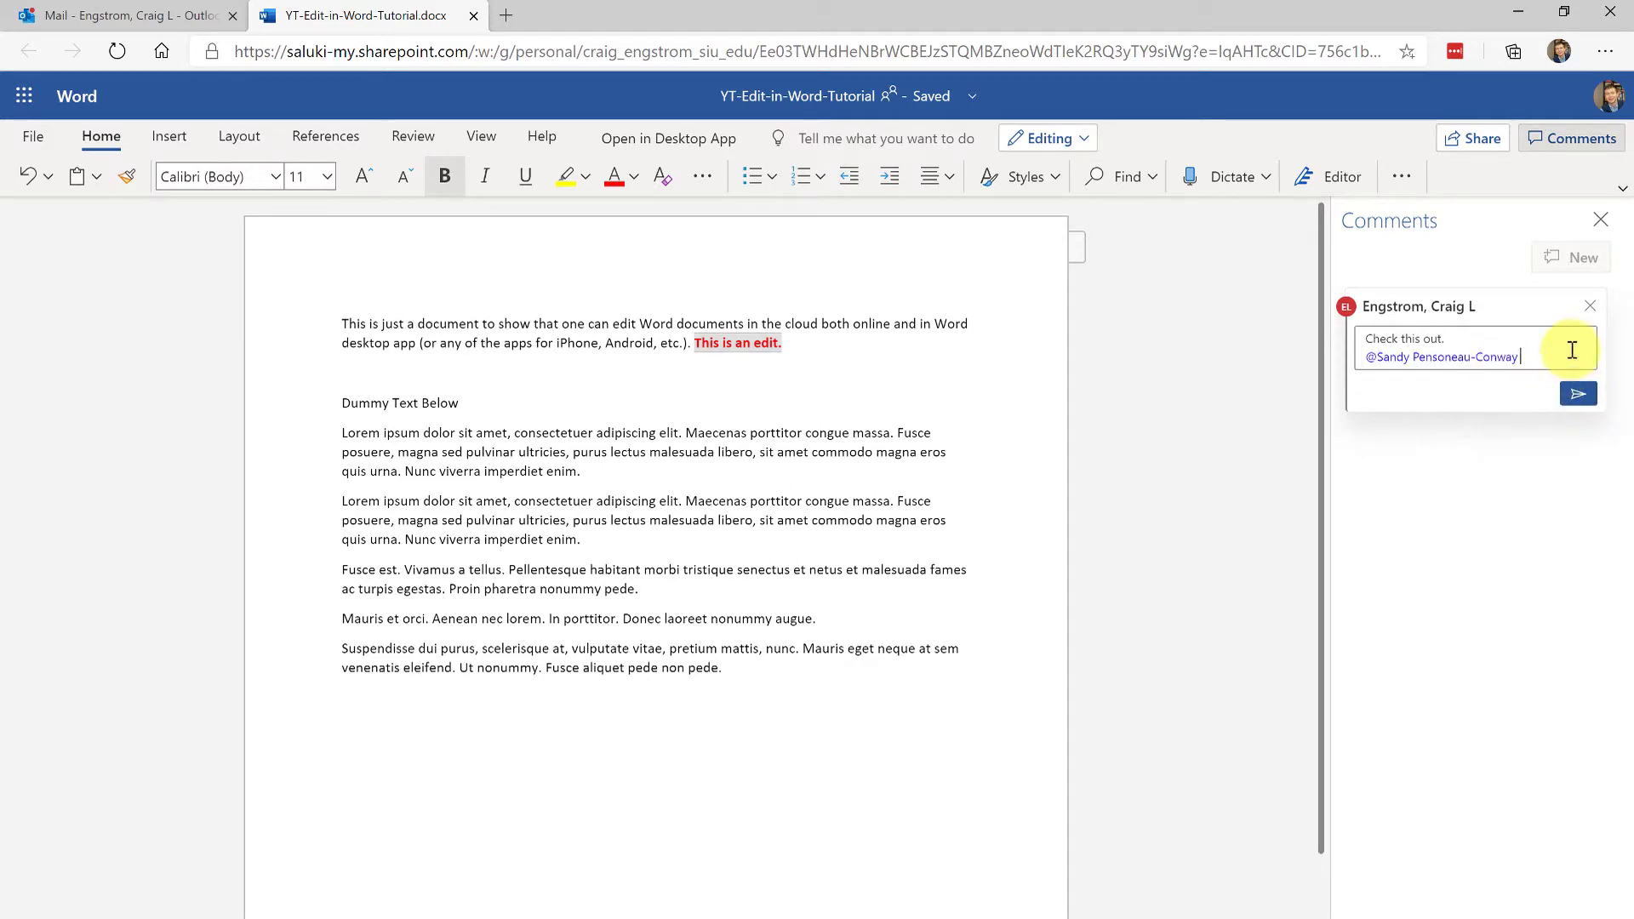
left_click_drag(1570, 359, 1367, 360)
key("BackSpace")
key("BackSpace")
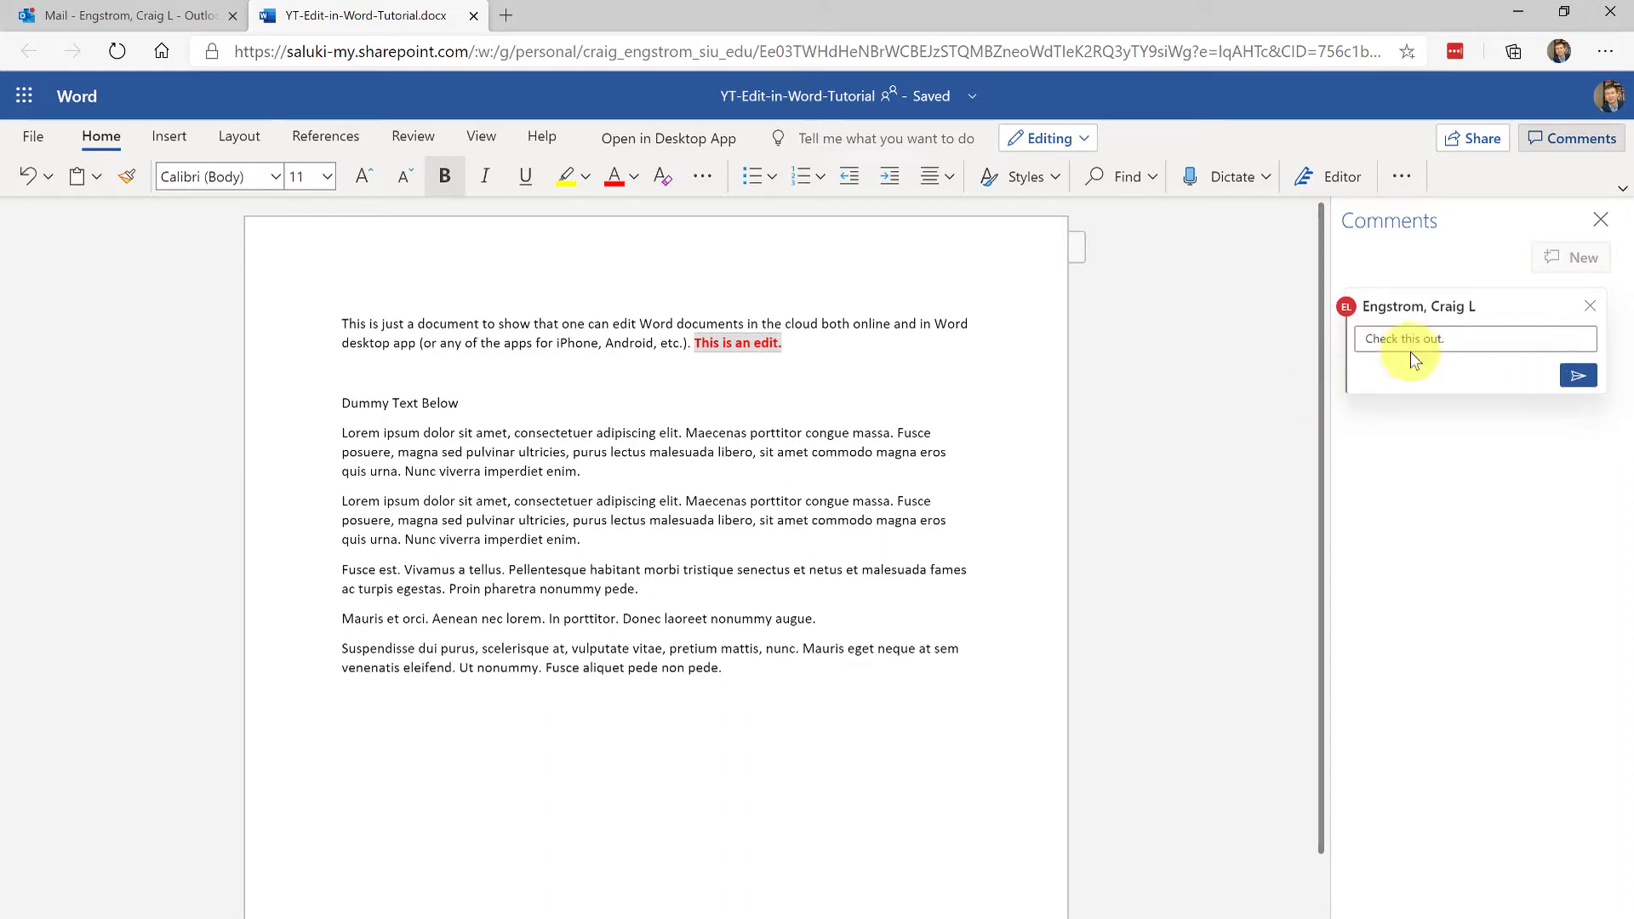
left_click(1577, 375)
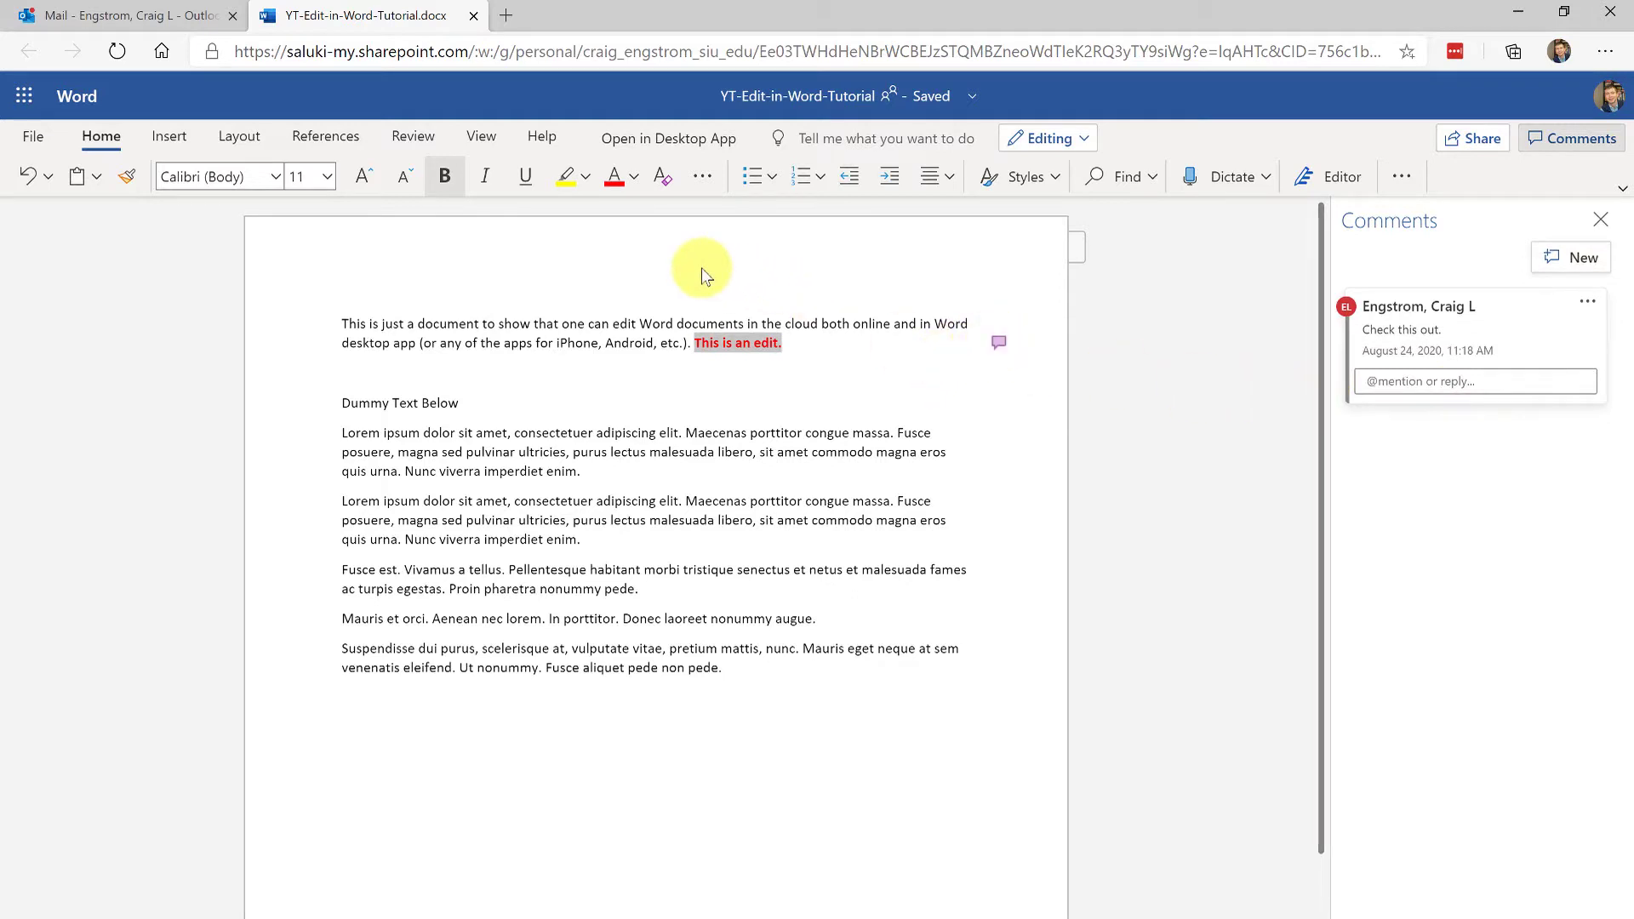
Step: Close the Comments pane and open the tutorial document in the Word desktop app
left_click(1609, 217)
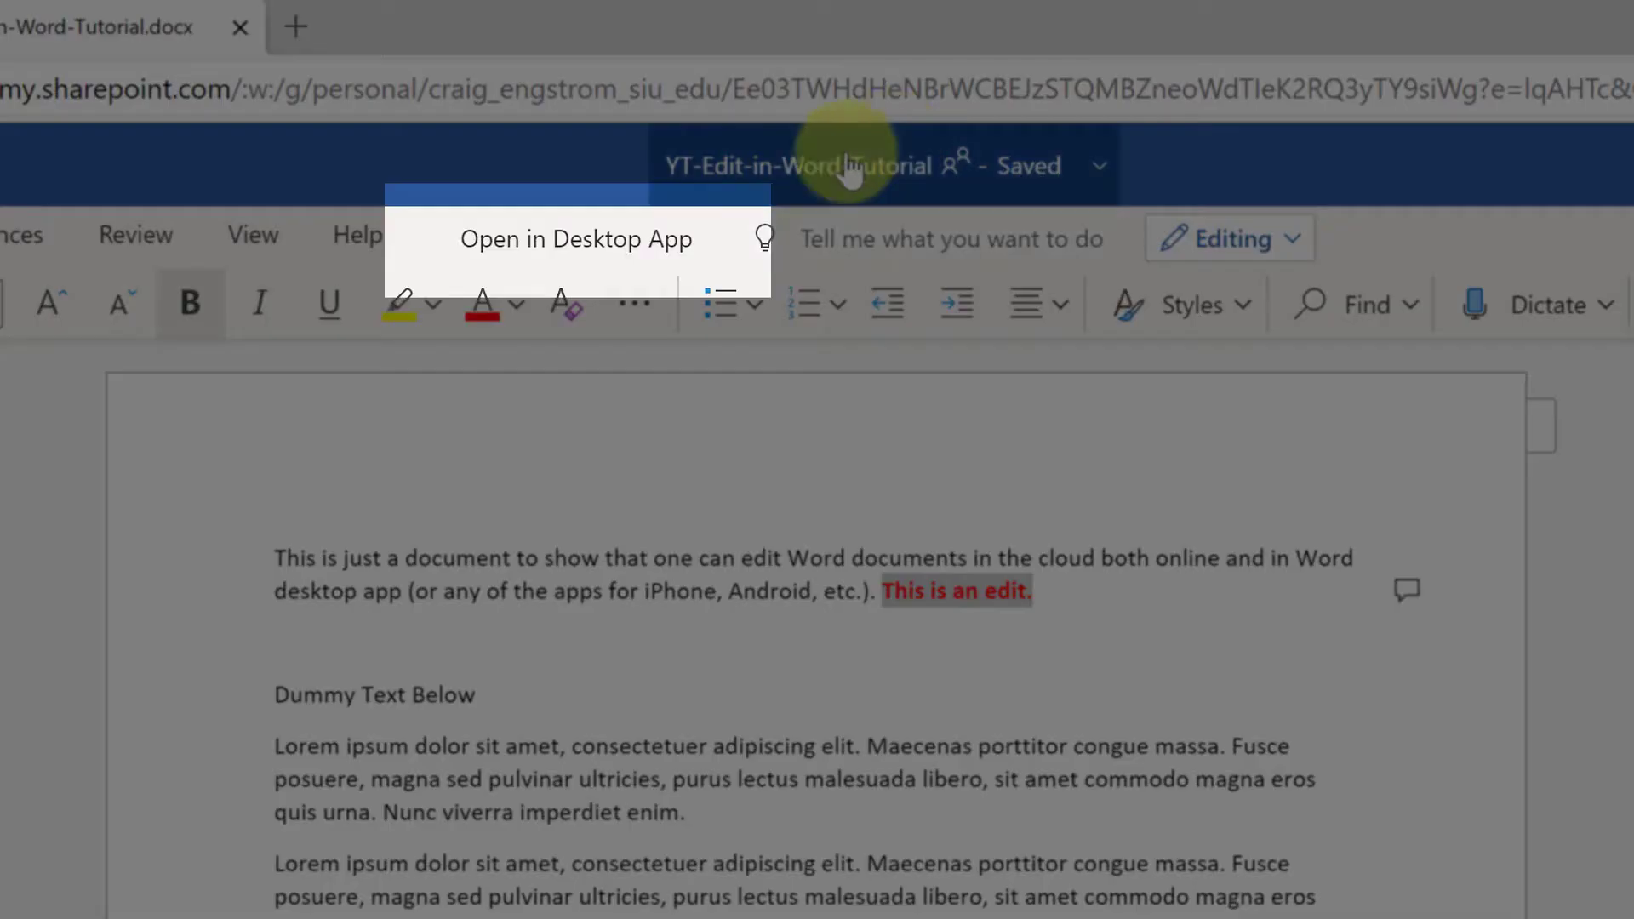
left_click(583, 252)
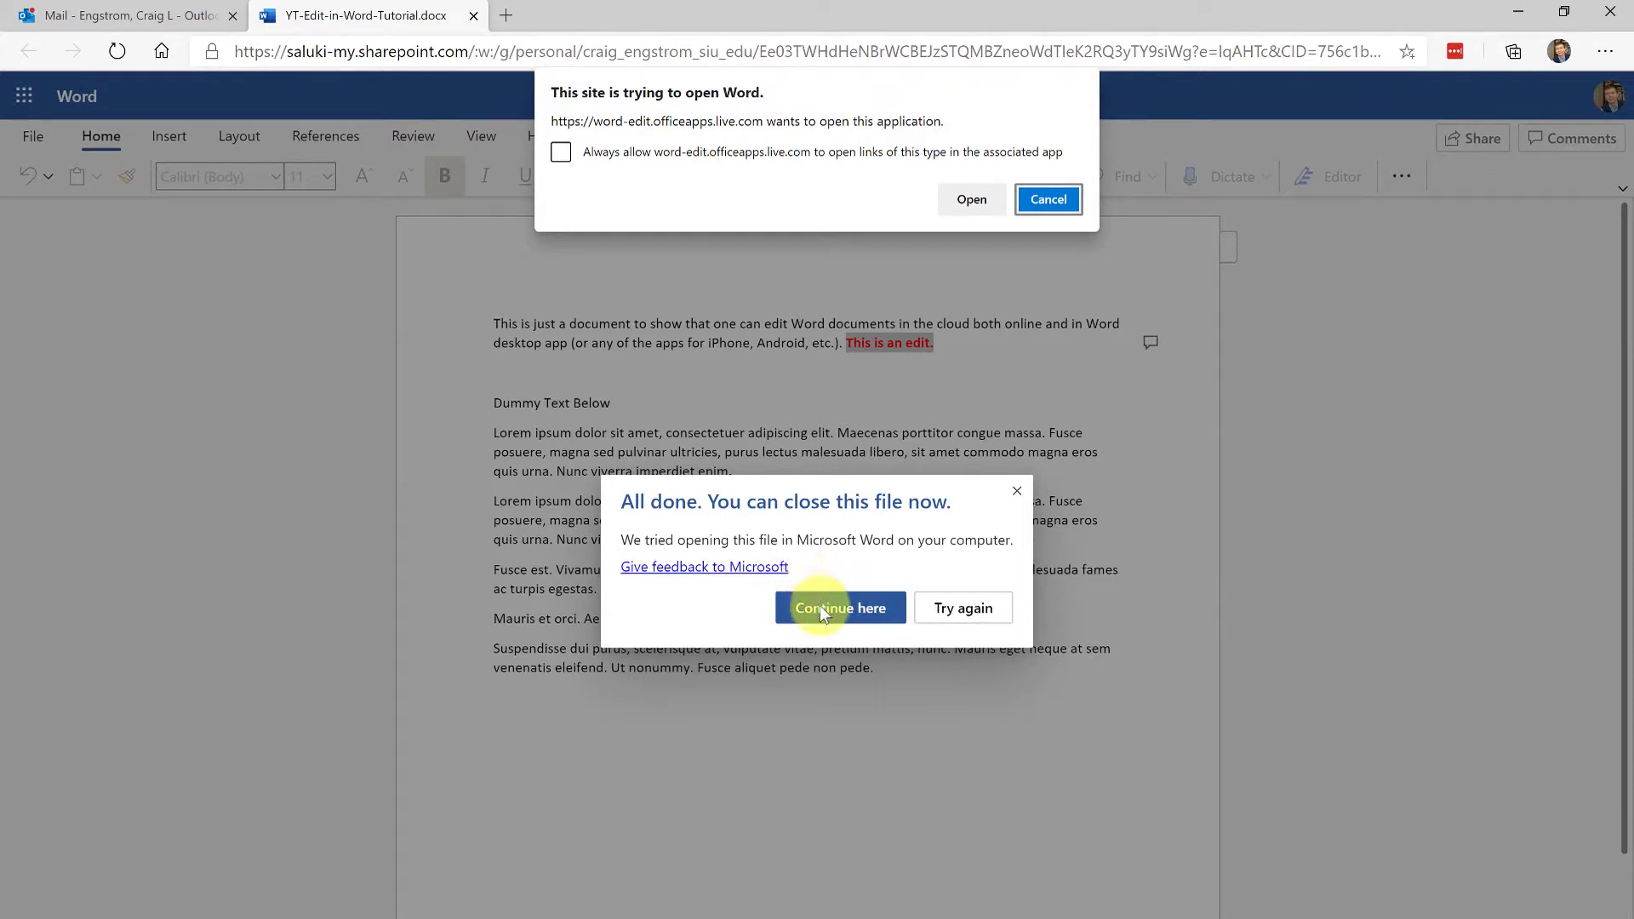
left_click(970, 201)
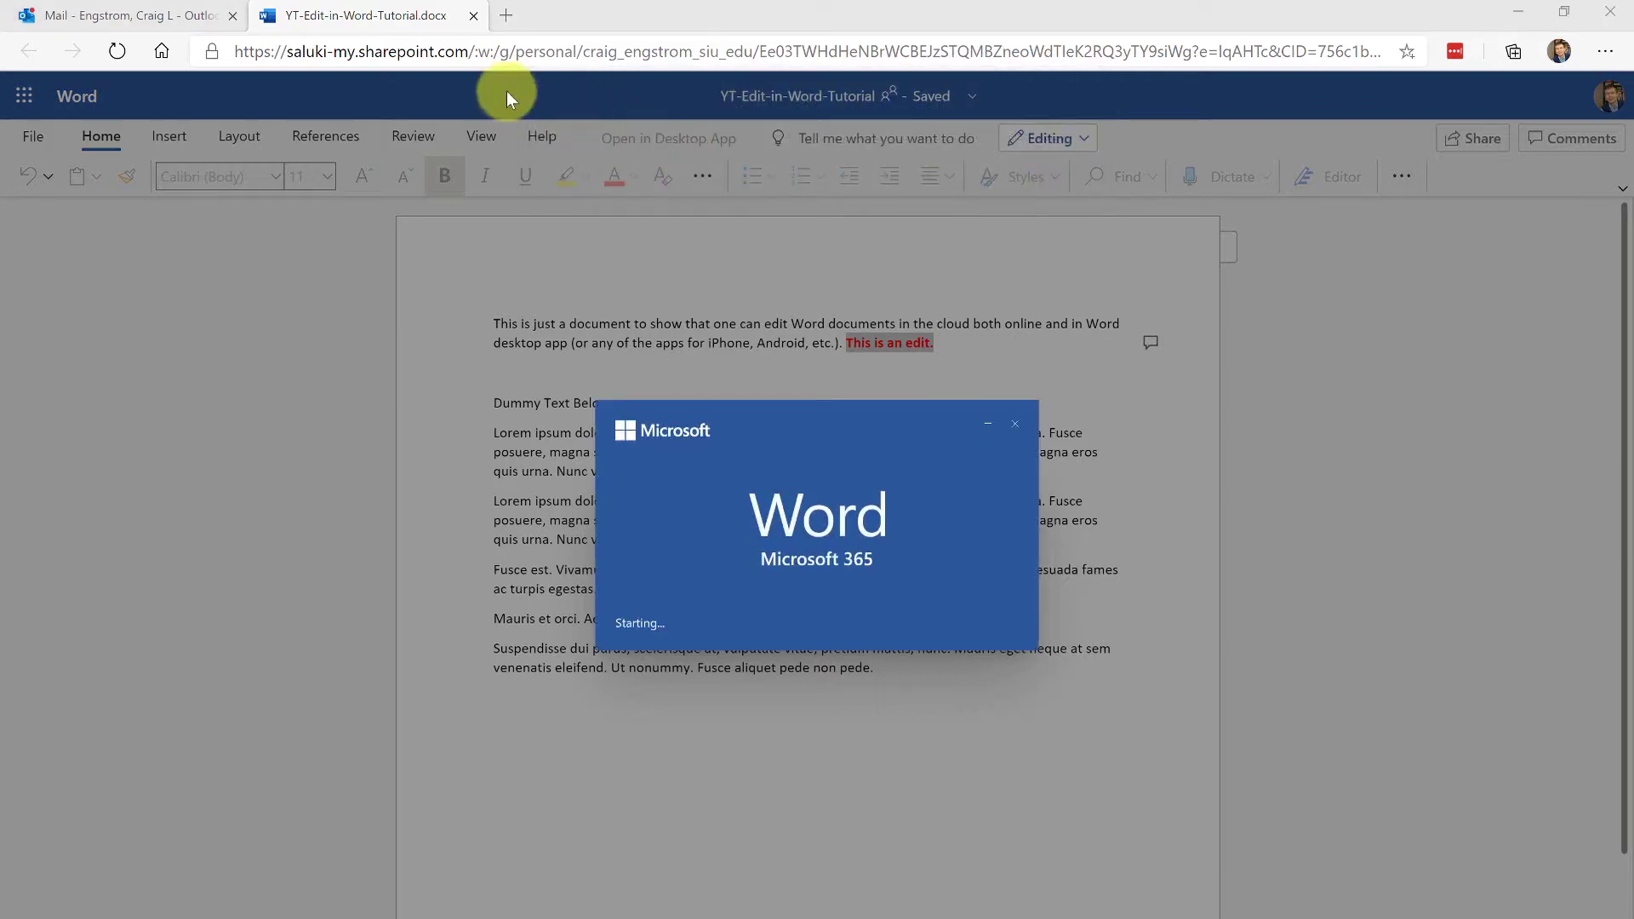
key("alt+Tab")
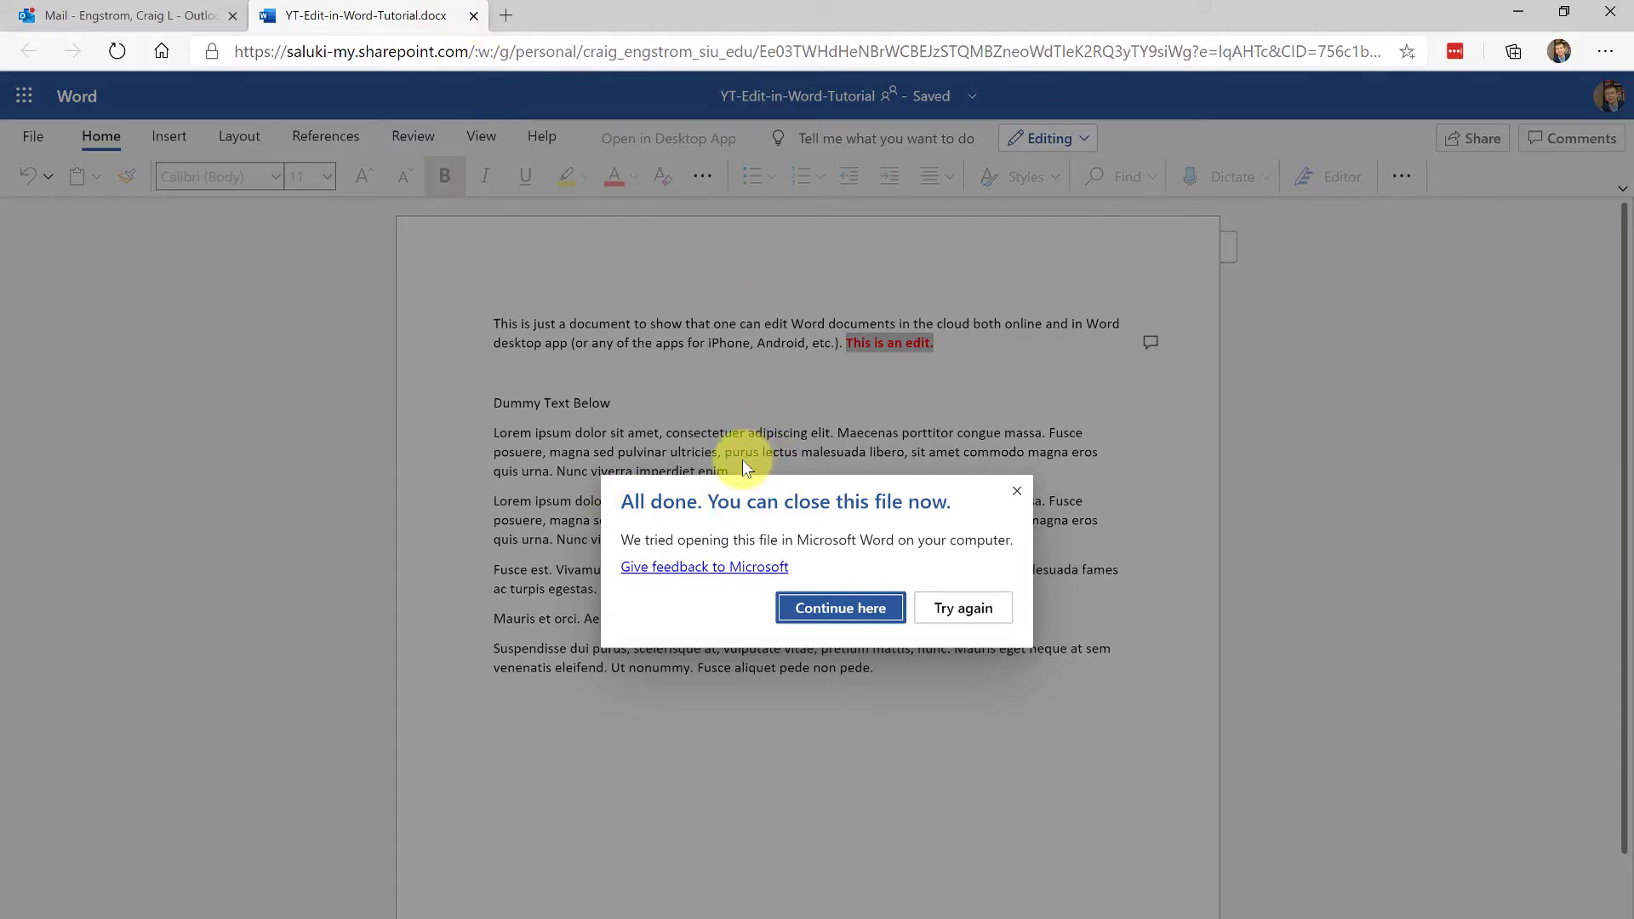
key("alt+Tab")
left_click(941, 467)
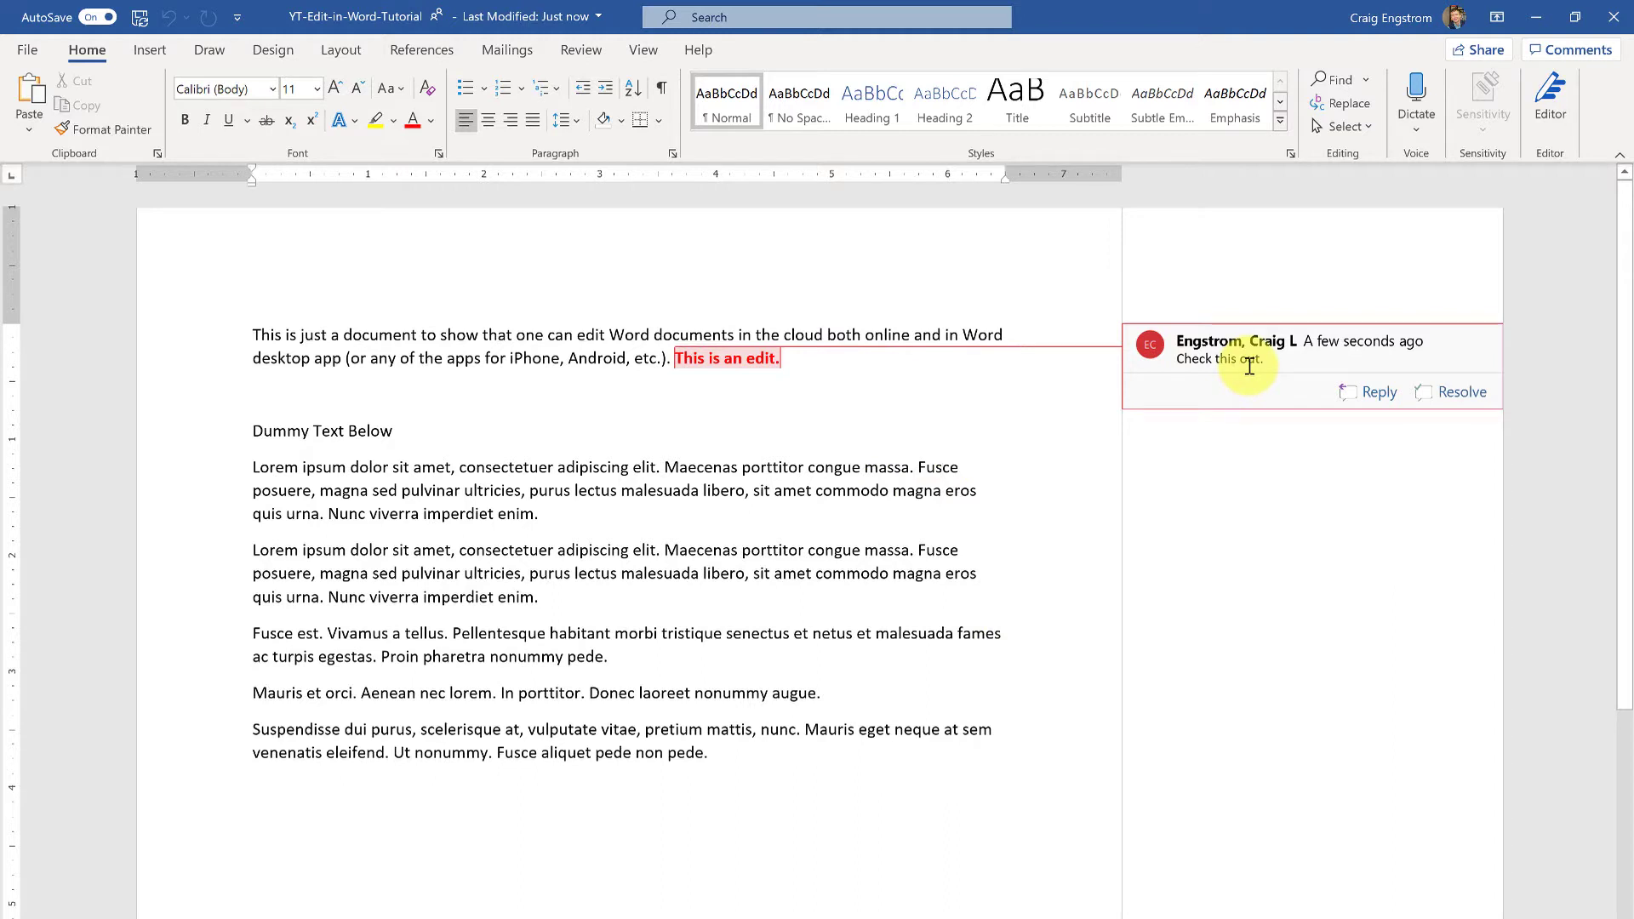
Step: Generate a trial =lorem(1,4) paragraph under Dummy Text Below, then delete it
left_click(438, 421)
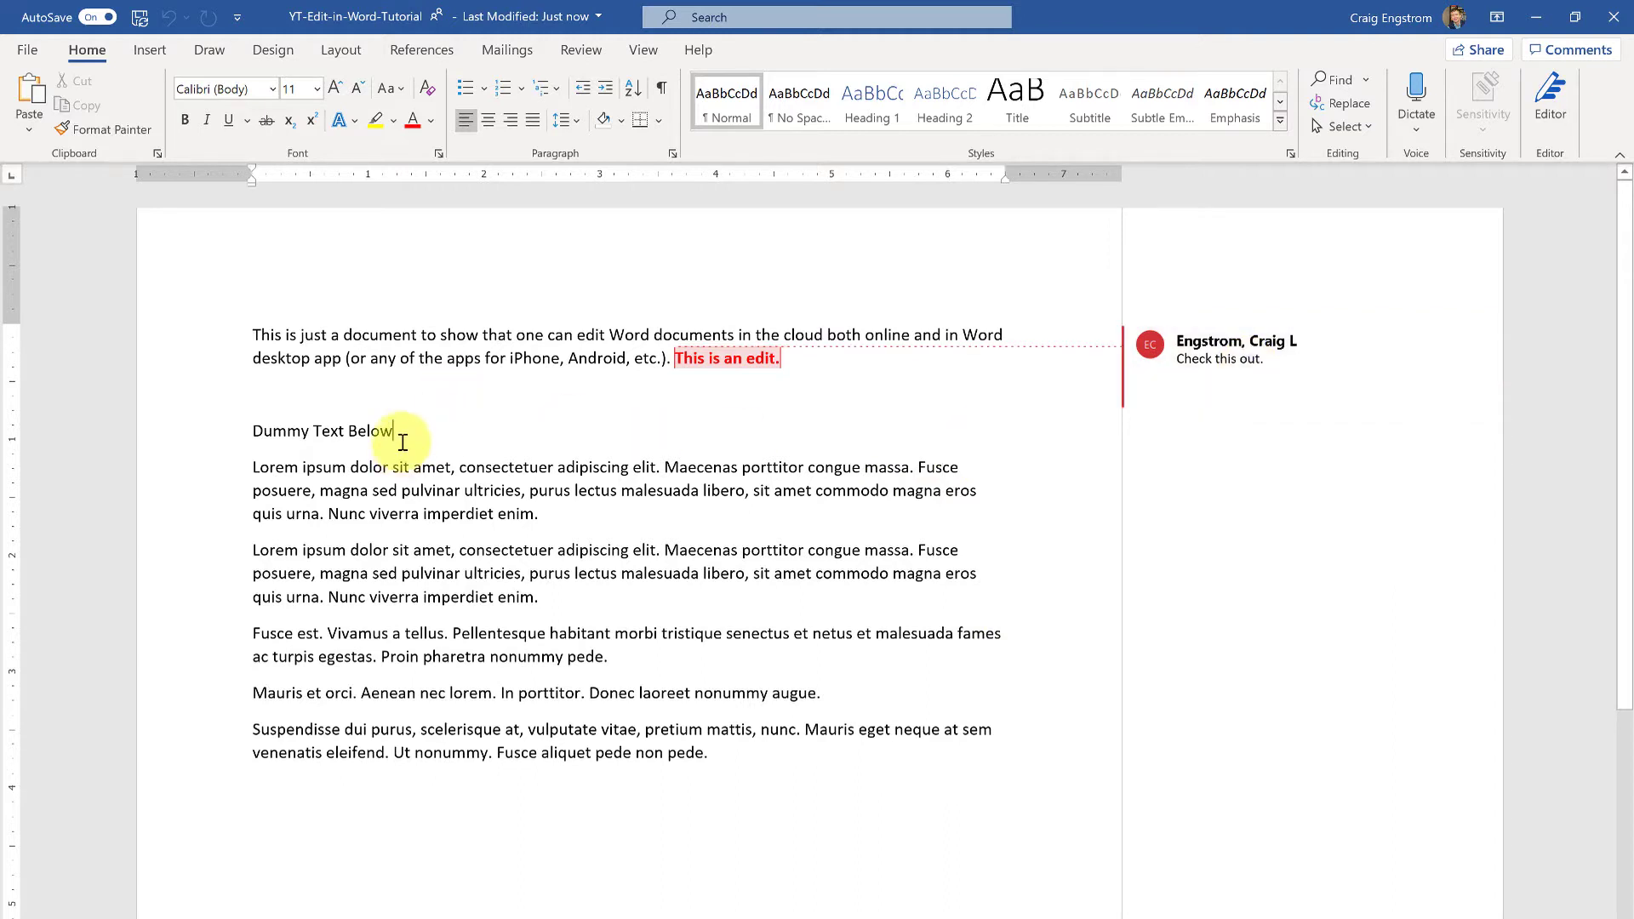
key("Return")
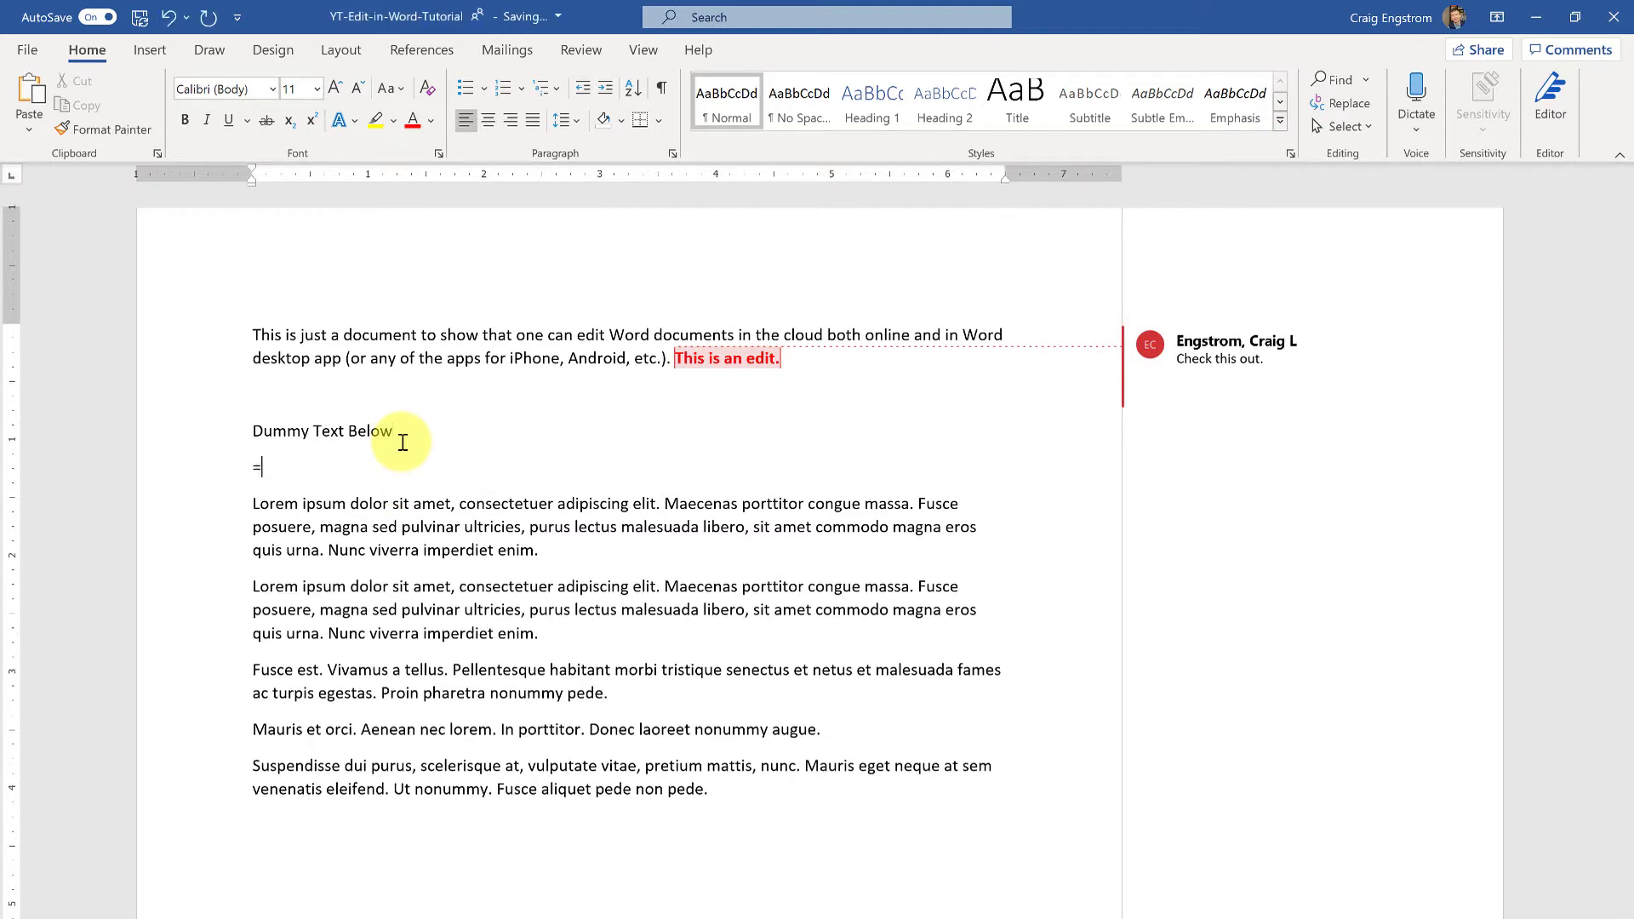
type("=lorem(1,4)")
key("Return")
left_click_drag(144, 532, 170, 470)
left_click(239, 543)
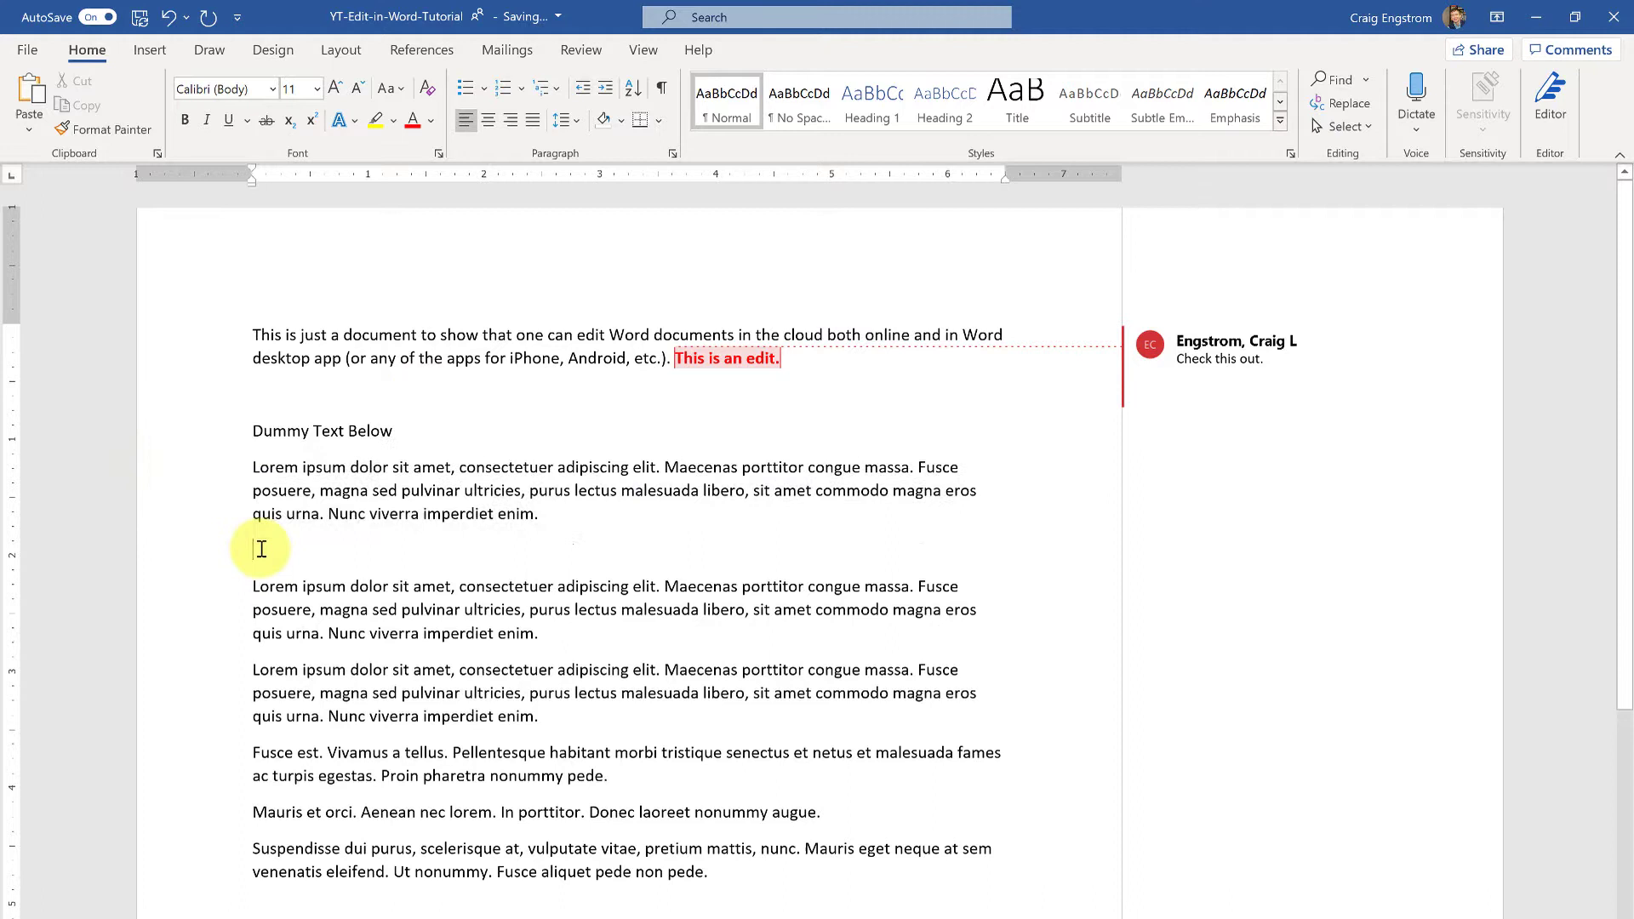
triple_click(273, 471)
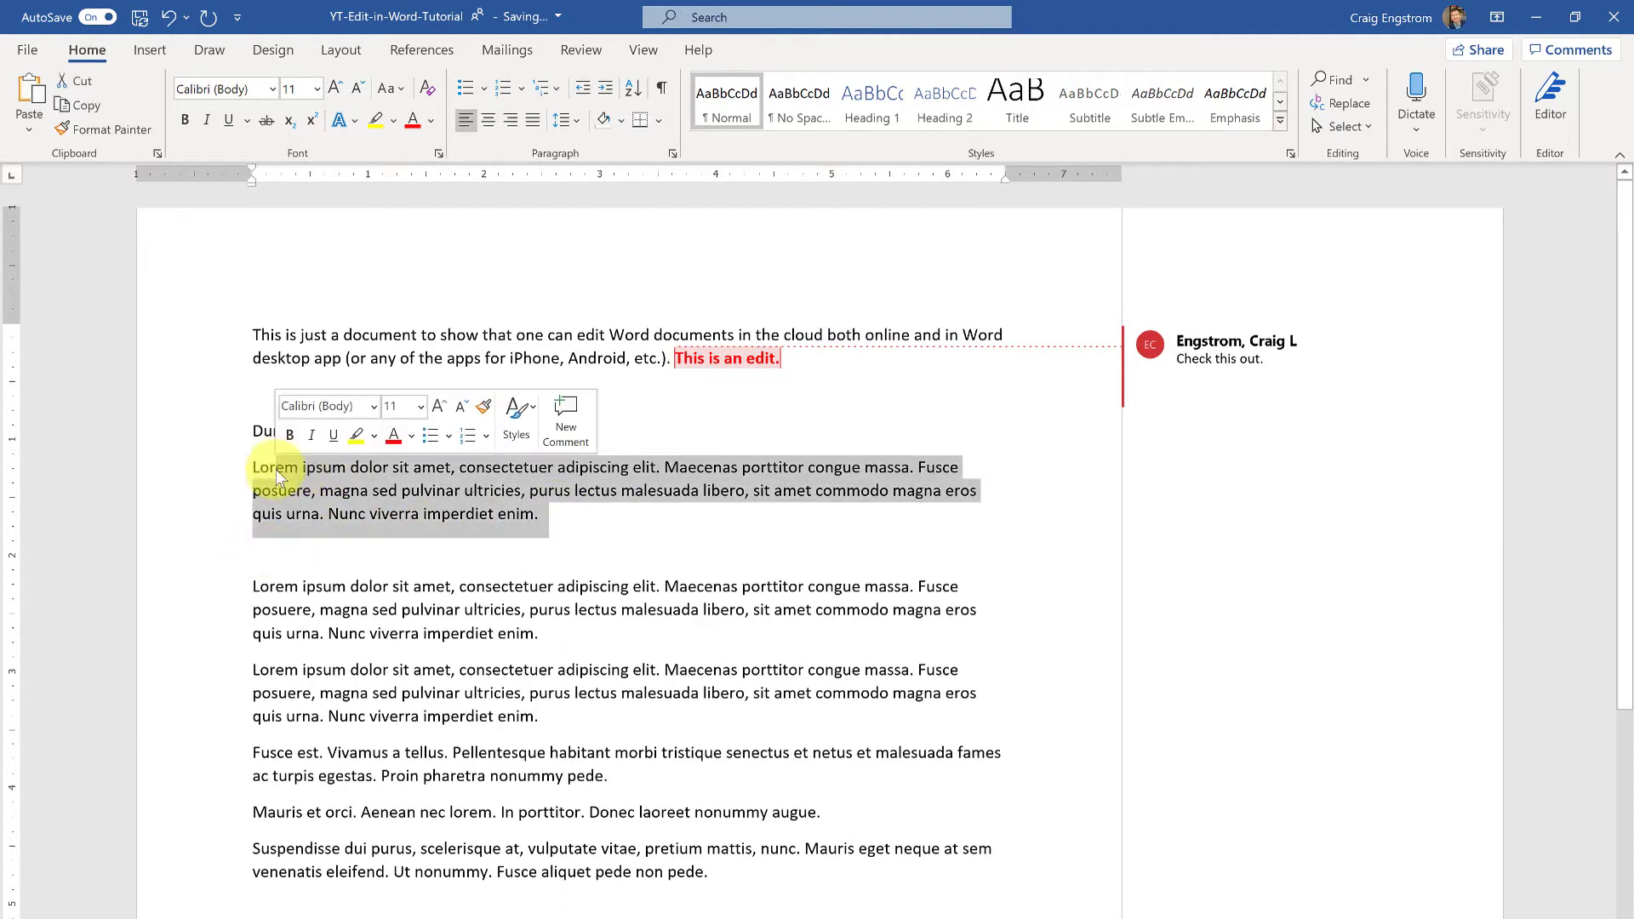
type("Lo")
key("BackSpace")
key("BackSpace")
key("BackSpace")
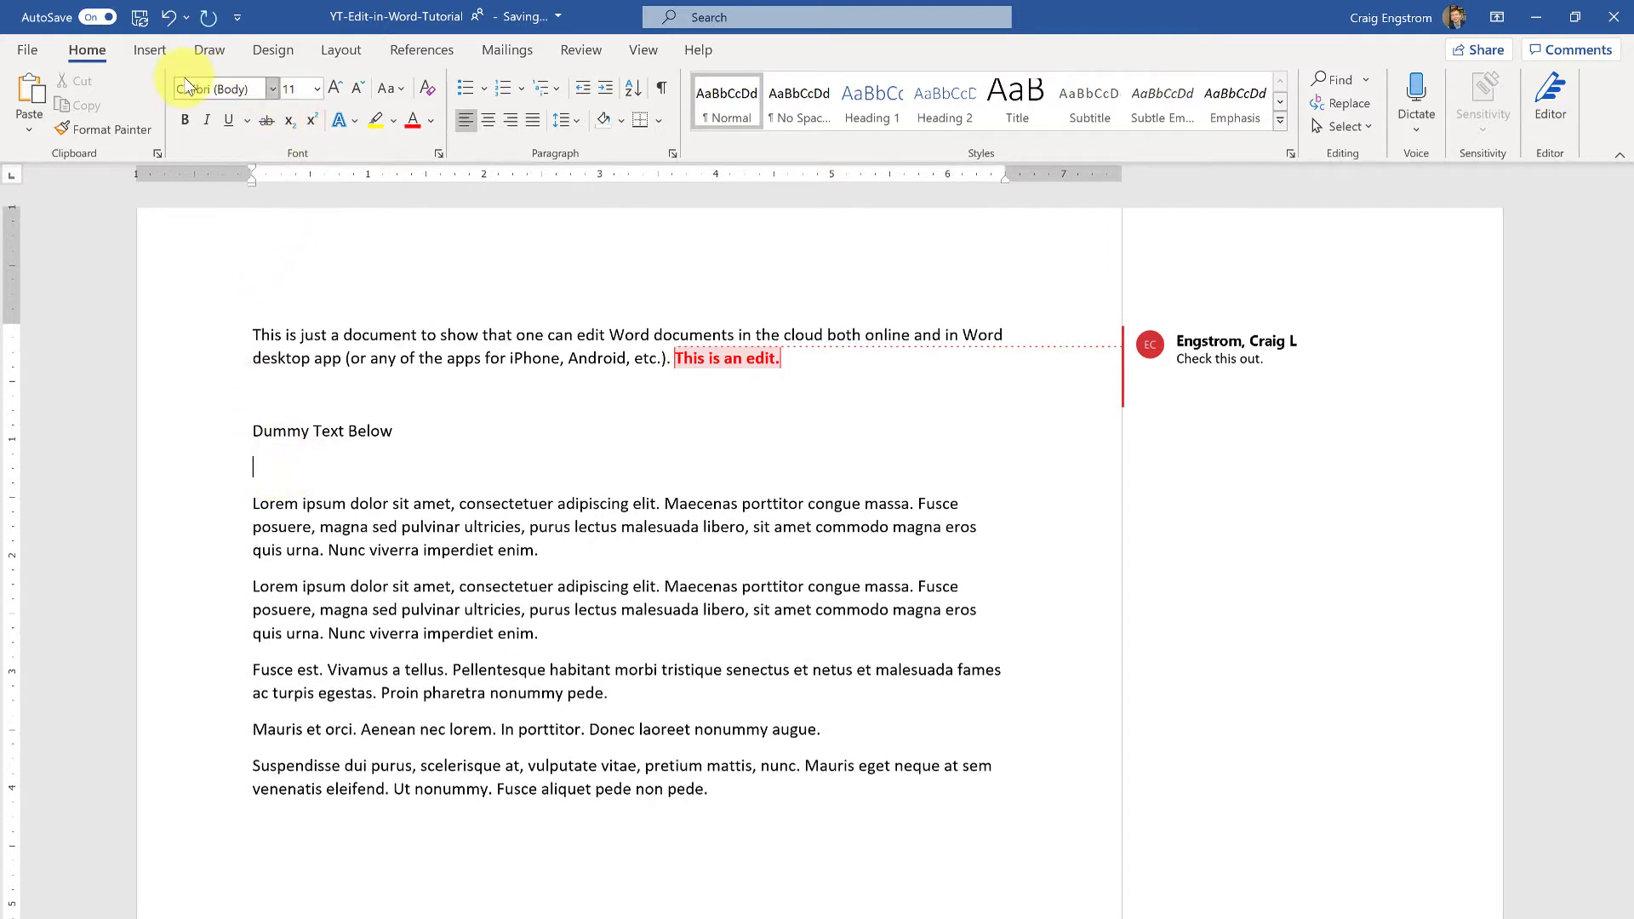
Step: Turn on Track Changes and insert a tracked =lorem(1,1) paragraph there
left_click(568, 51)
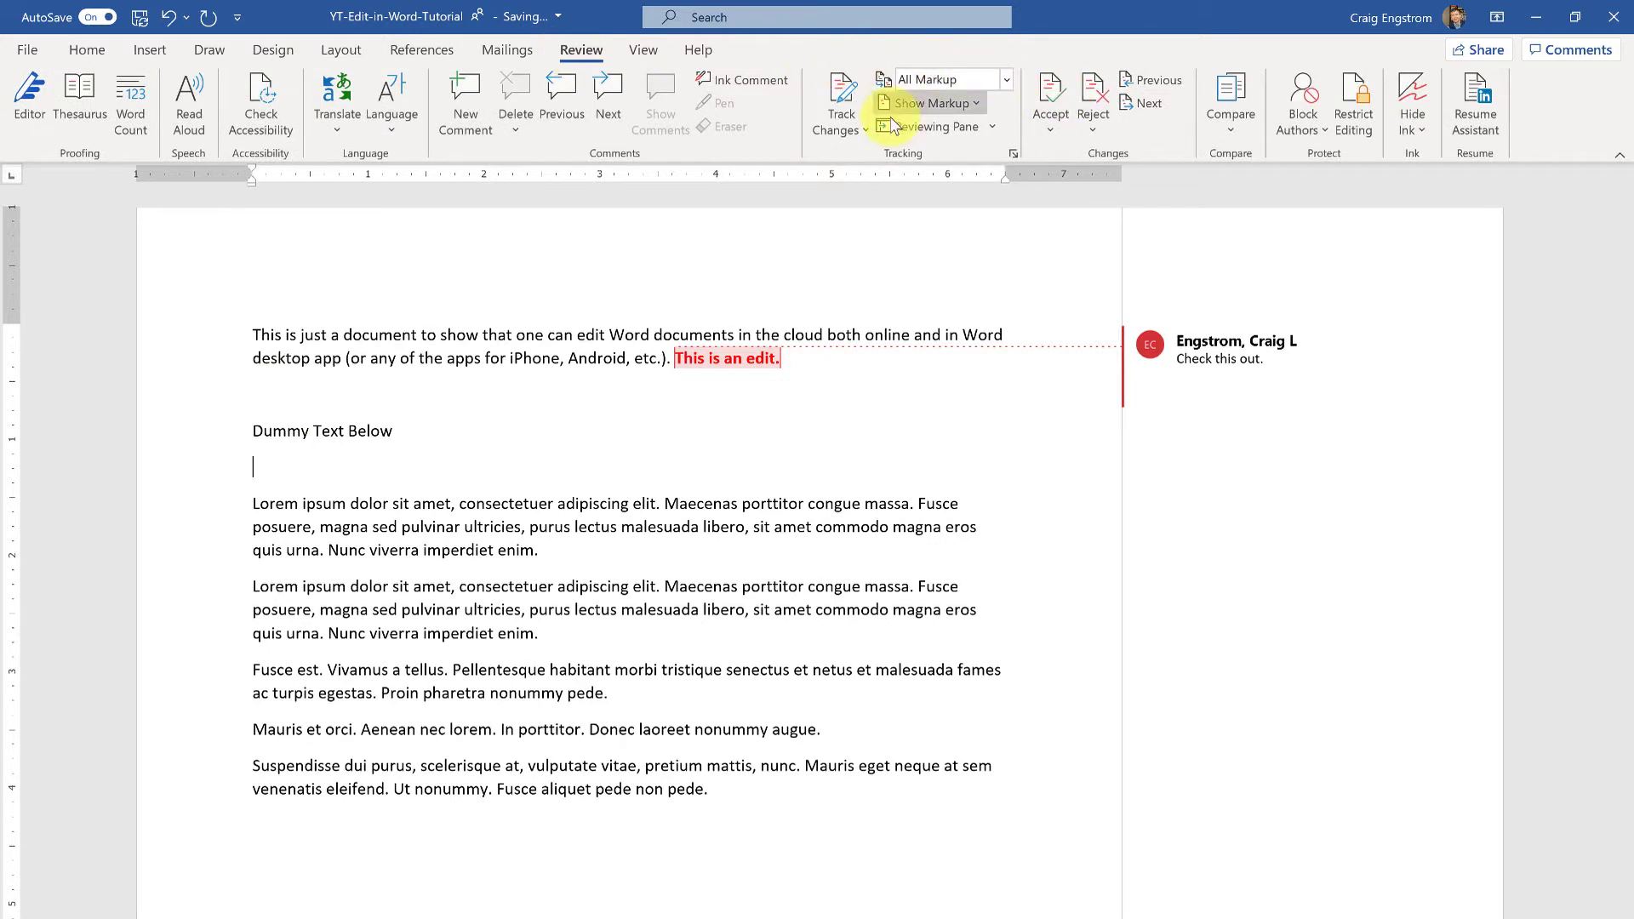
left_click(830, 136)
left_click(834, 104)
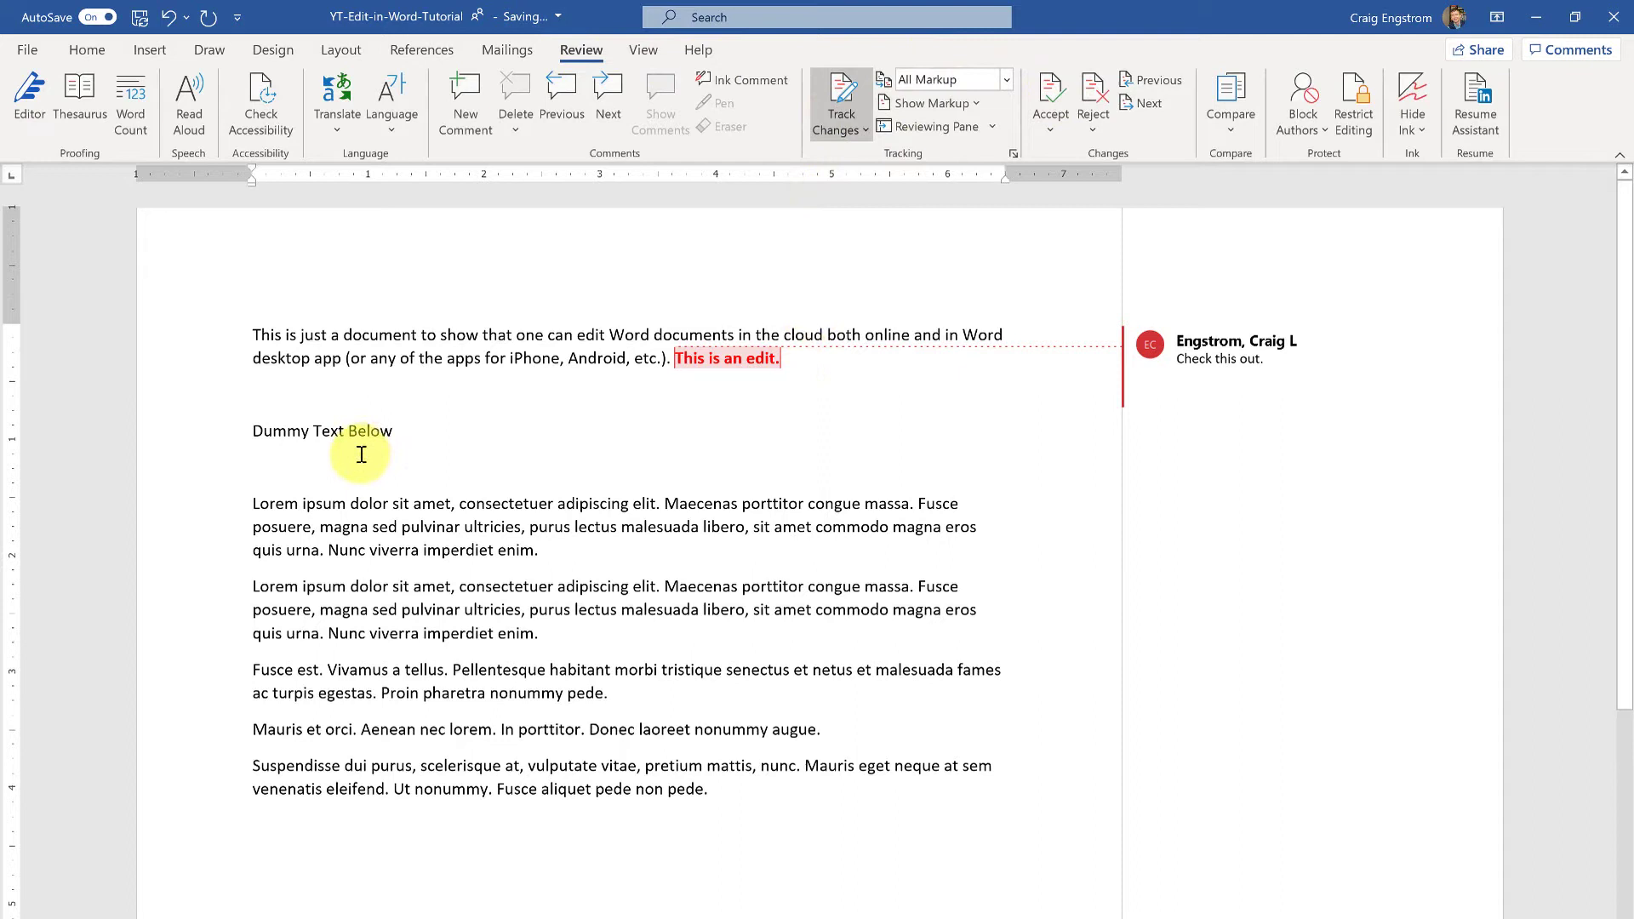
type("=lorem")
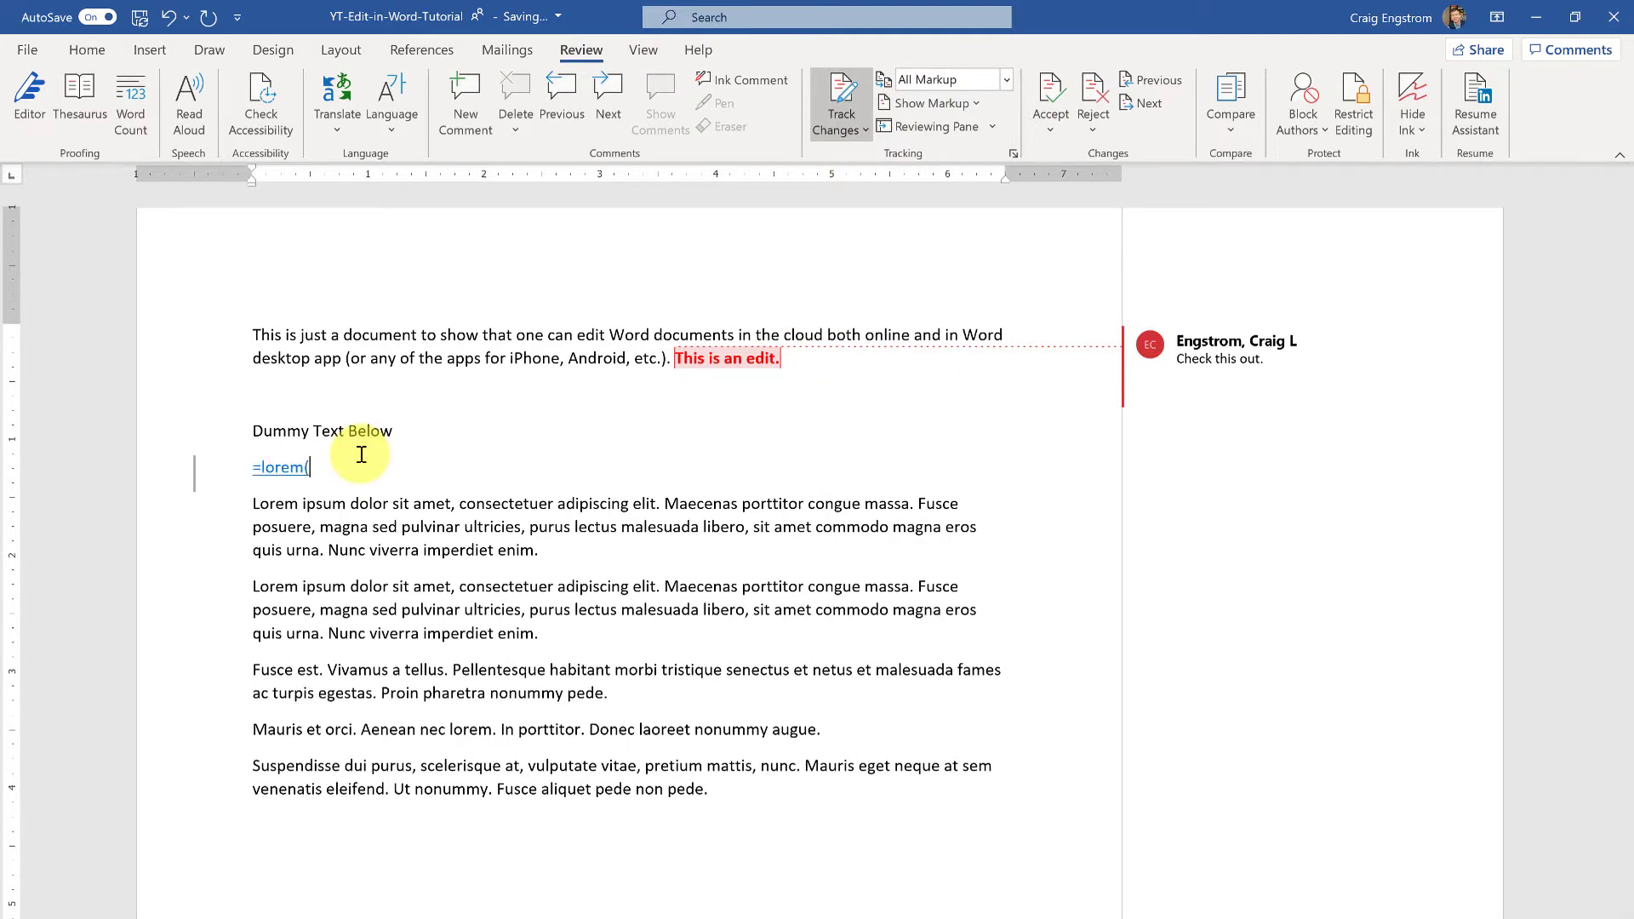
type("(1,1)")
key("Return")
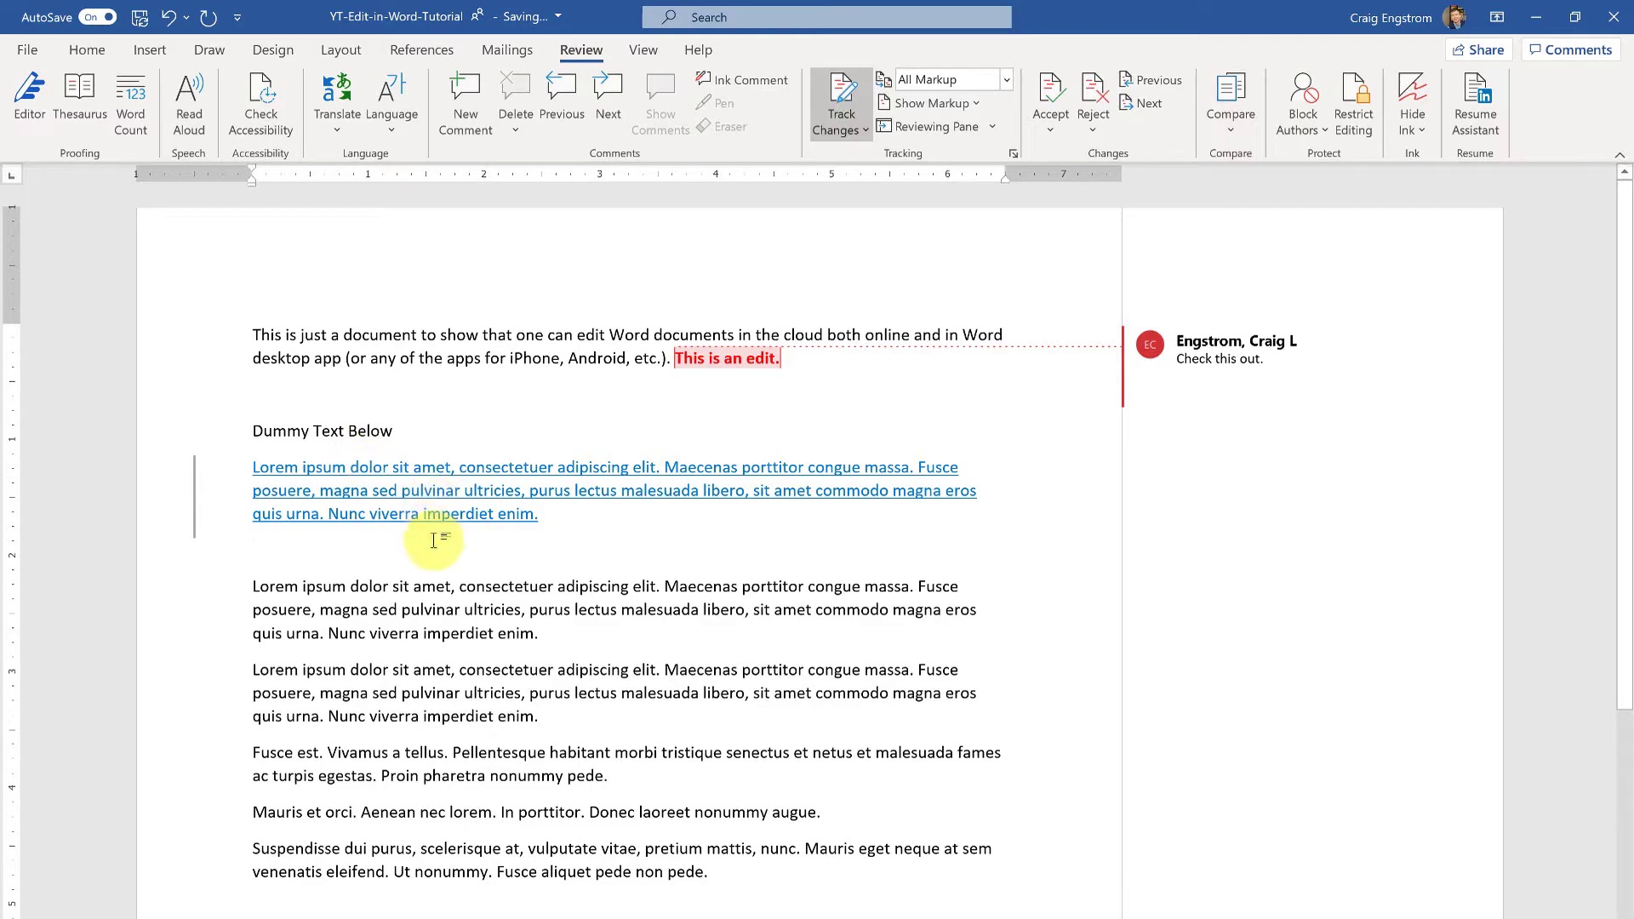
key("alt+Tab")
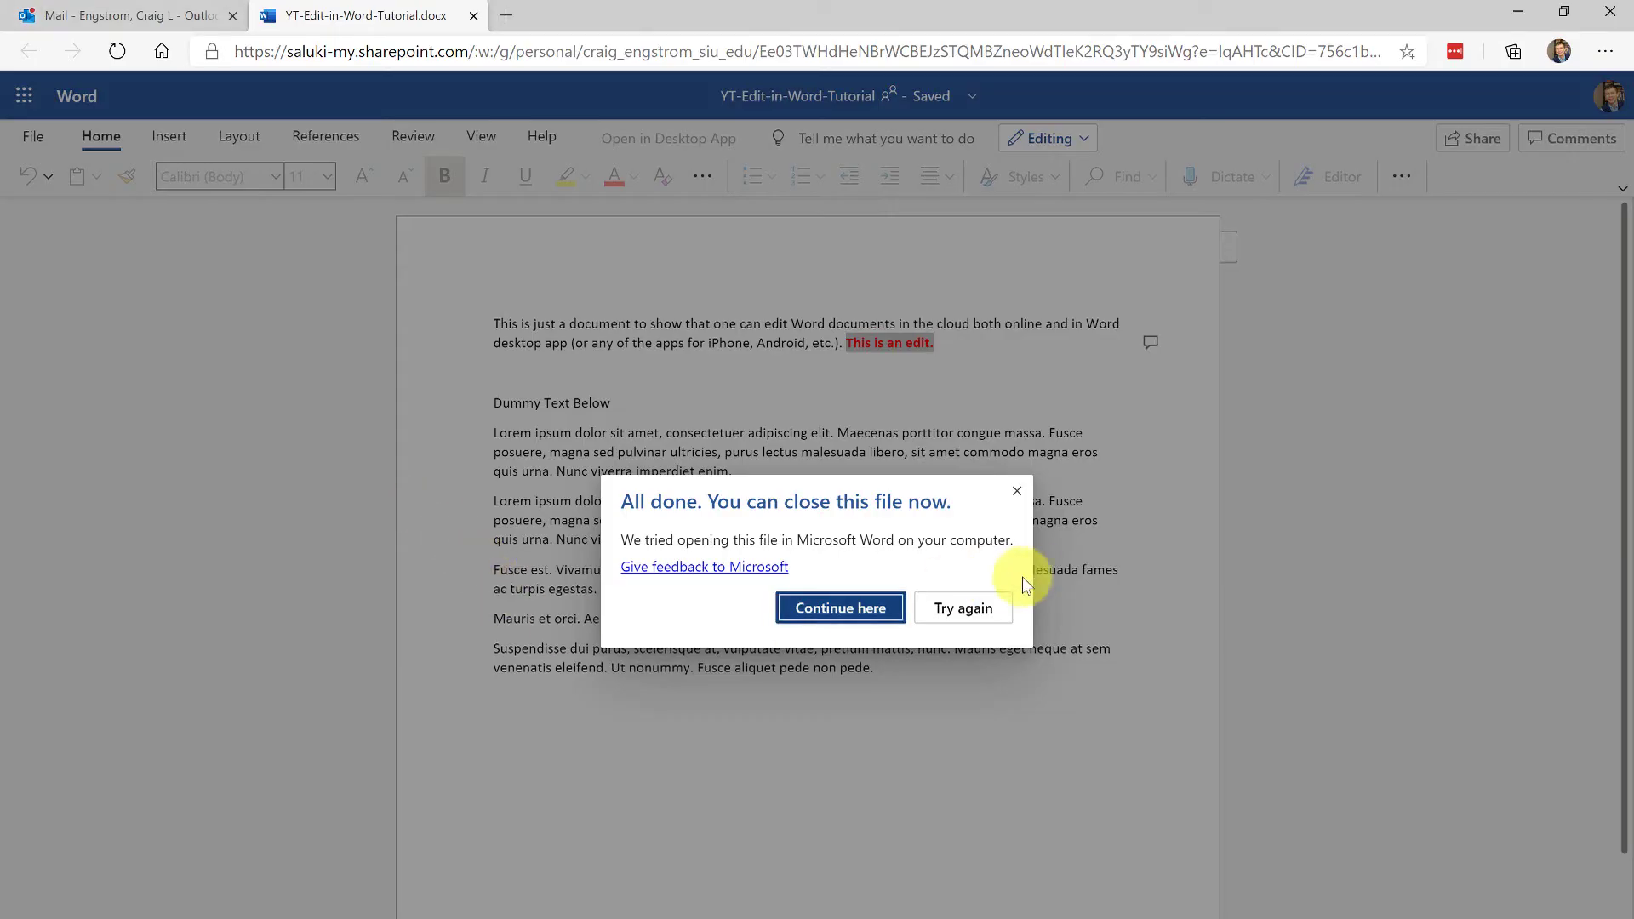
key("alt+Tab")
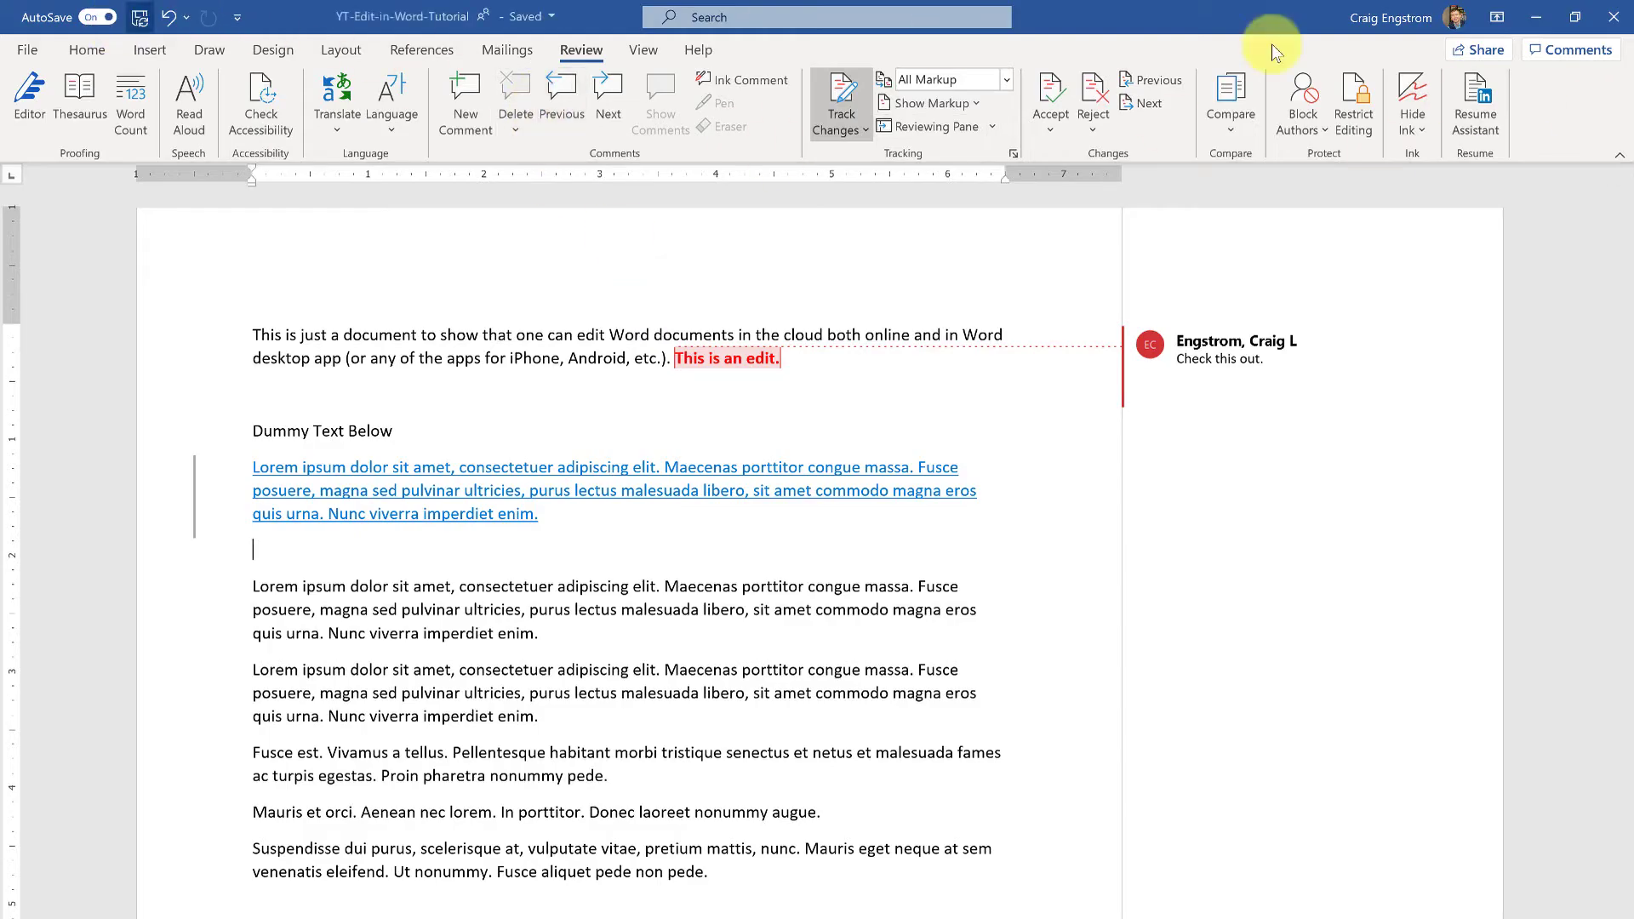
Step: Close desktop Word, resume editing online, and acknowledge the Track Changes Enabled notice
left_click(1613, 17)
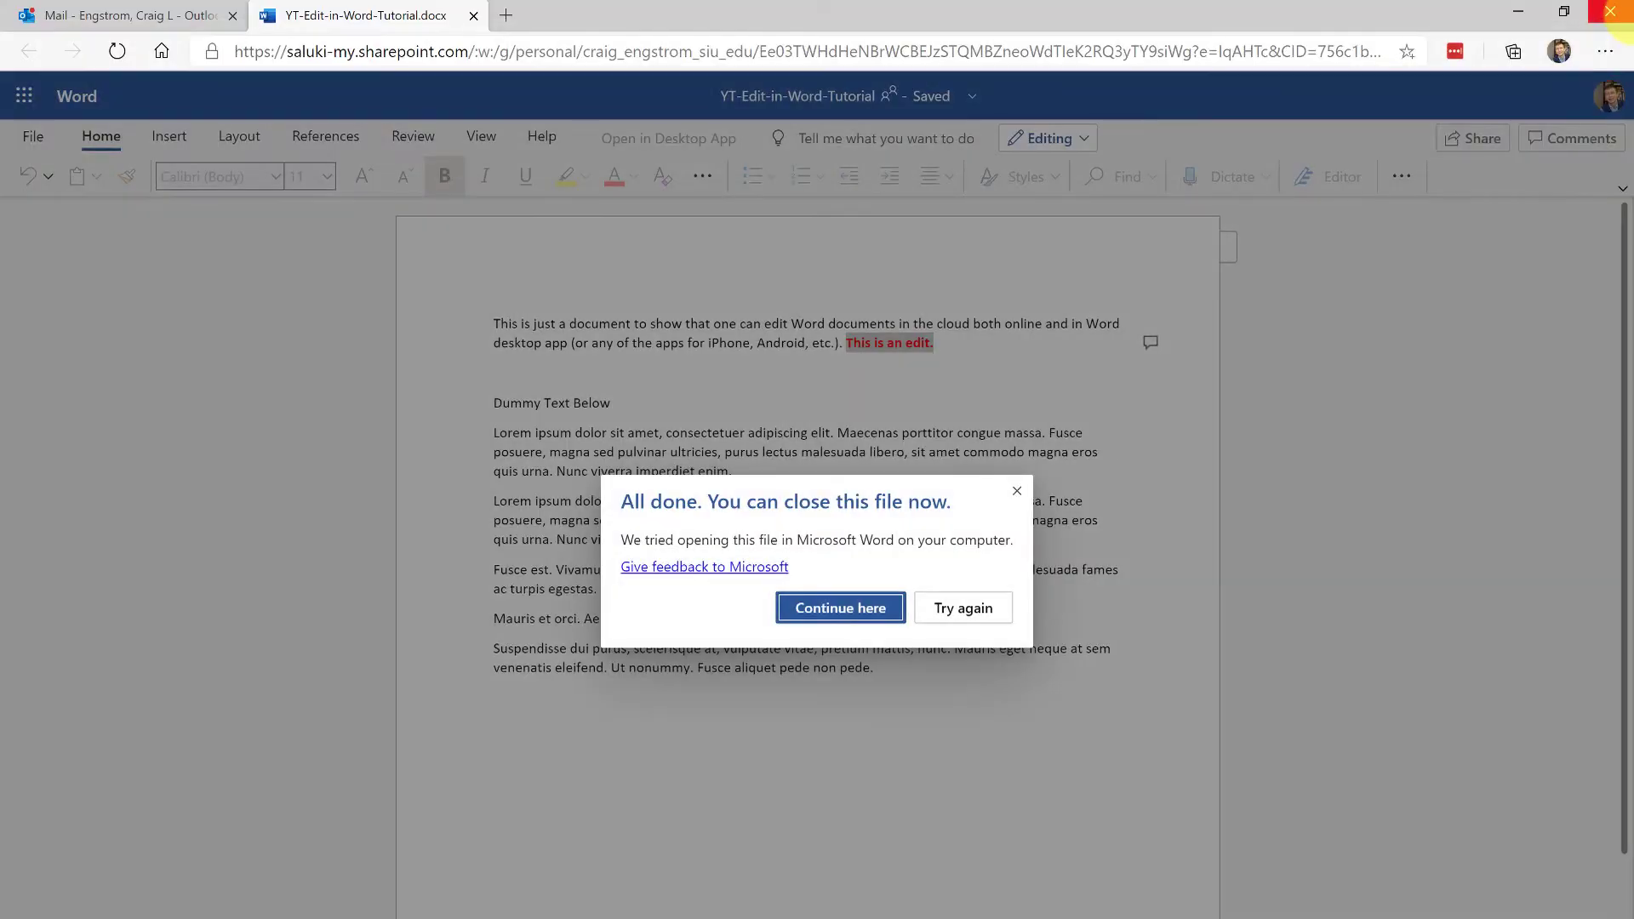
left_click(1017, 491)
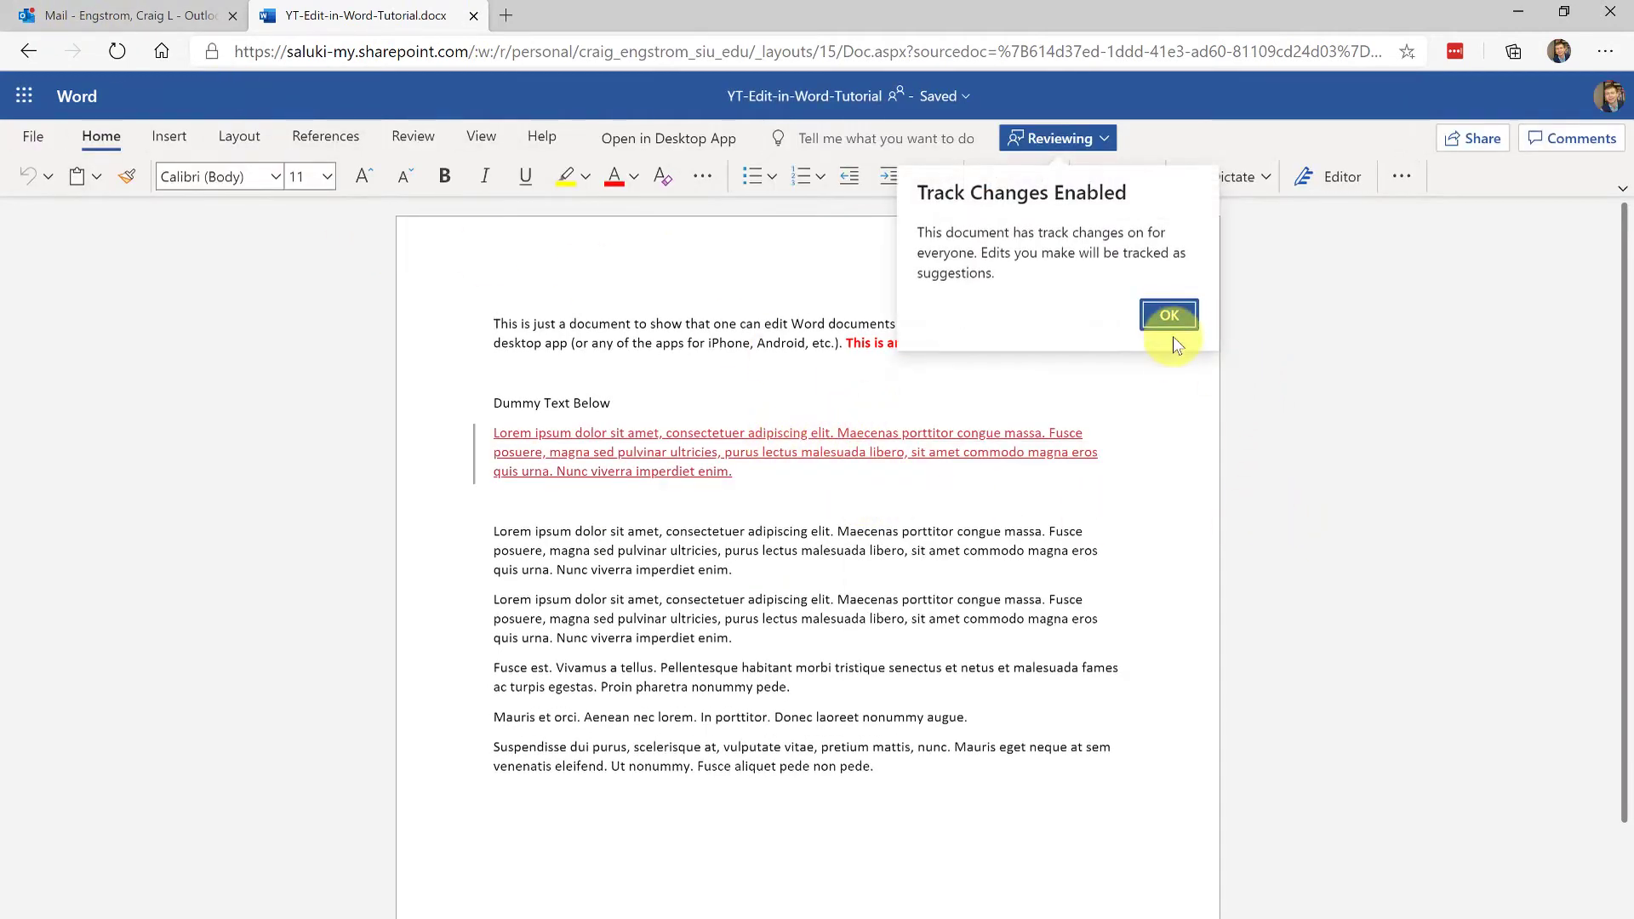
left_click(1167, 324)
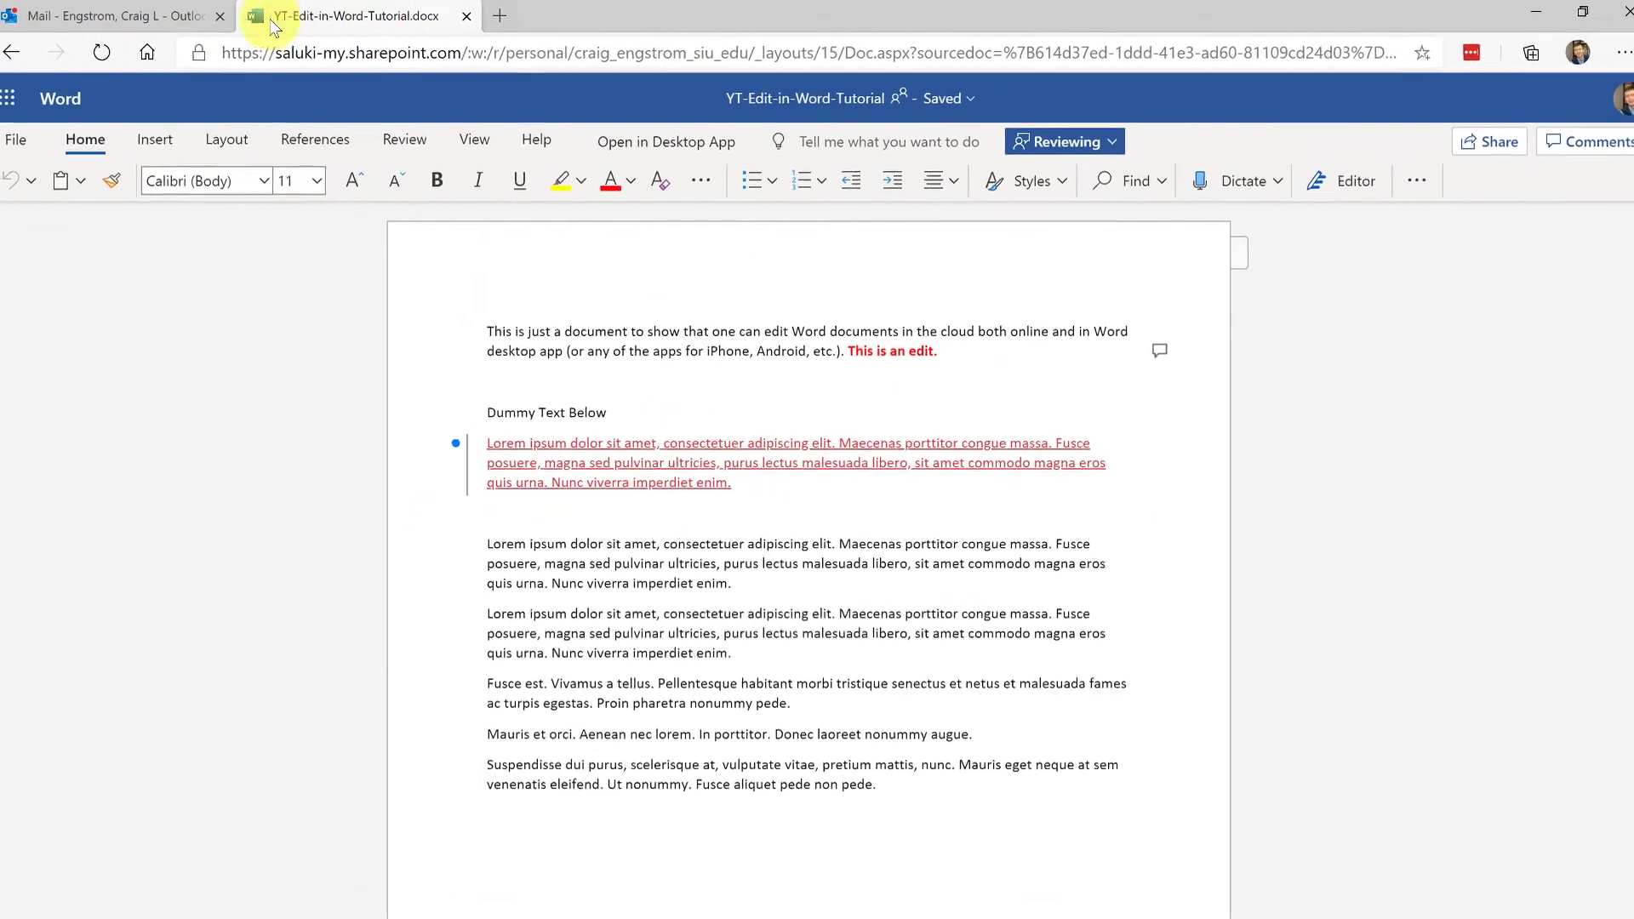
Step: Start a new blank Outlook message, check the Attach options, and switch to File Explorer
left_click(204, 10)
left_click(100, 143)
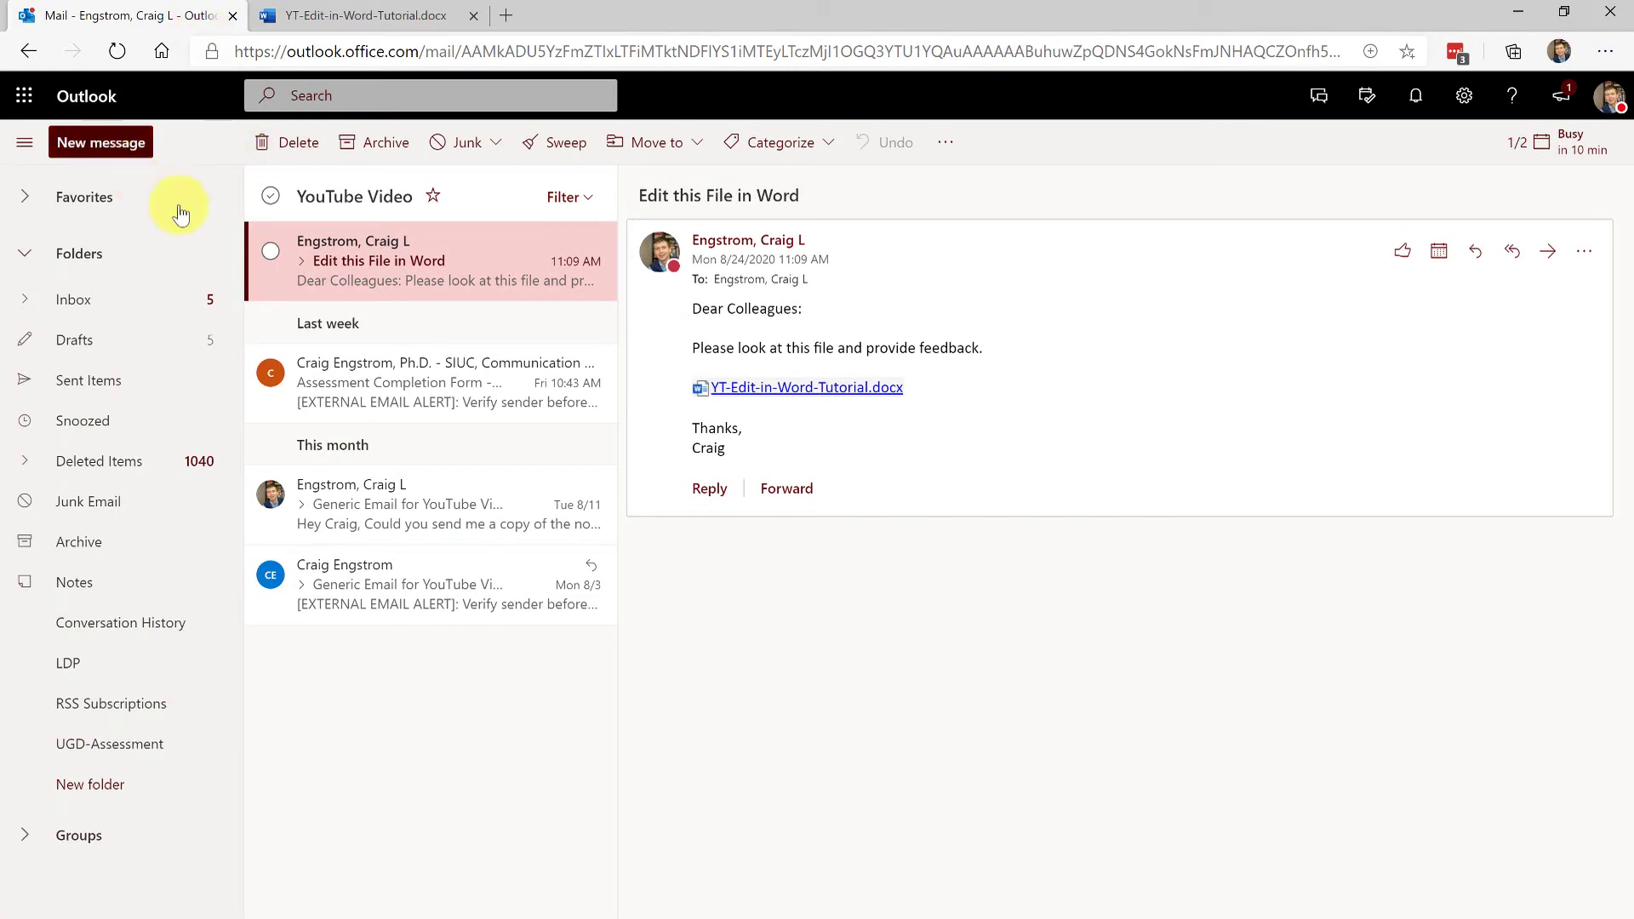
left_click(773, 144)
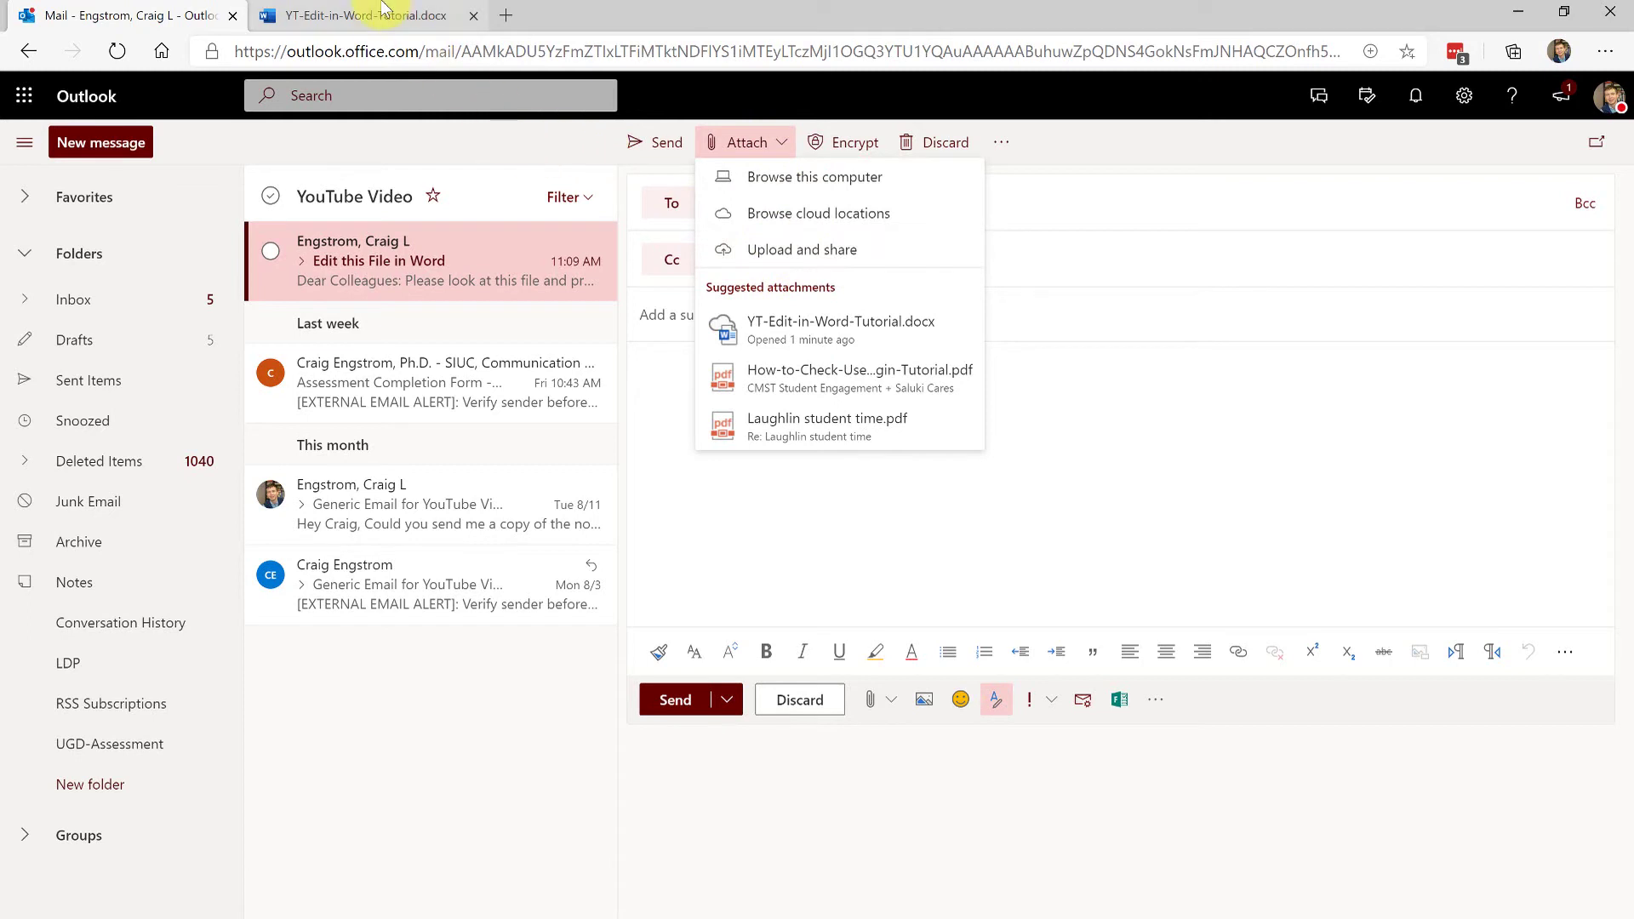
left_click(1075, 435)
key("alt+Tab")
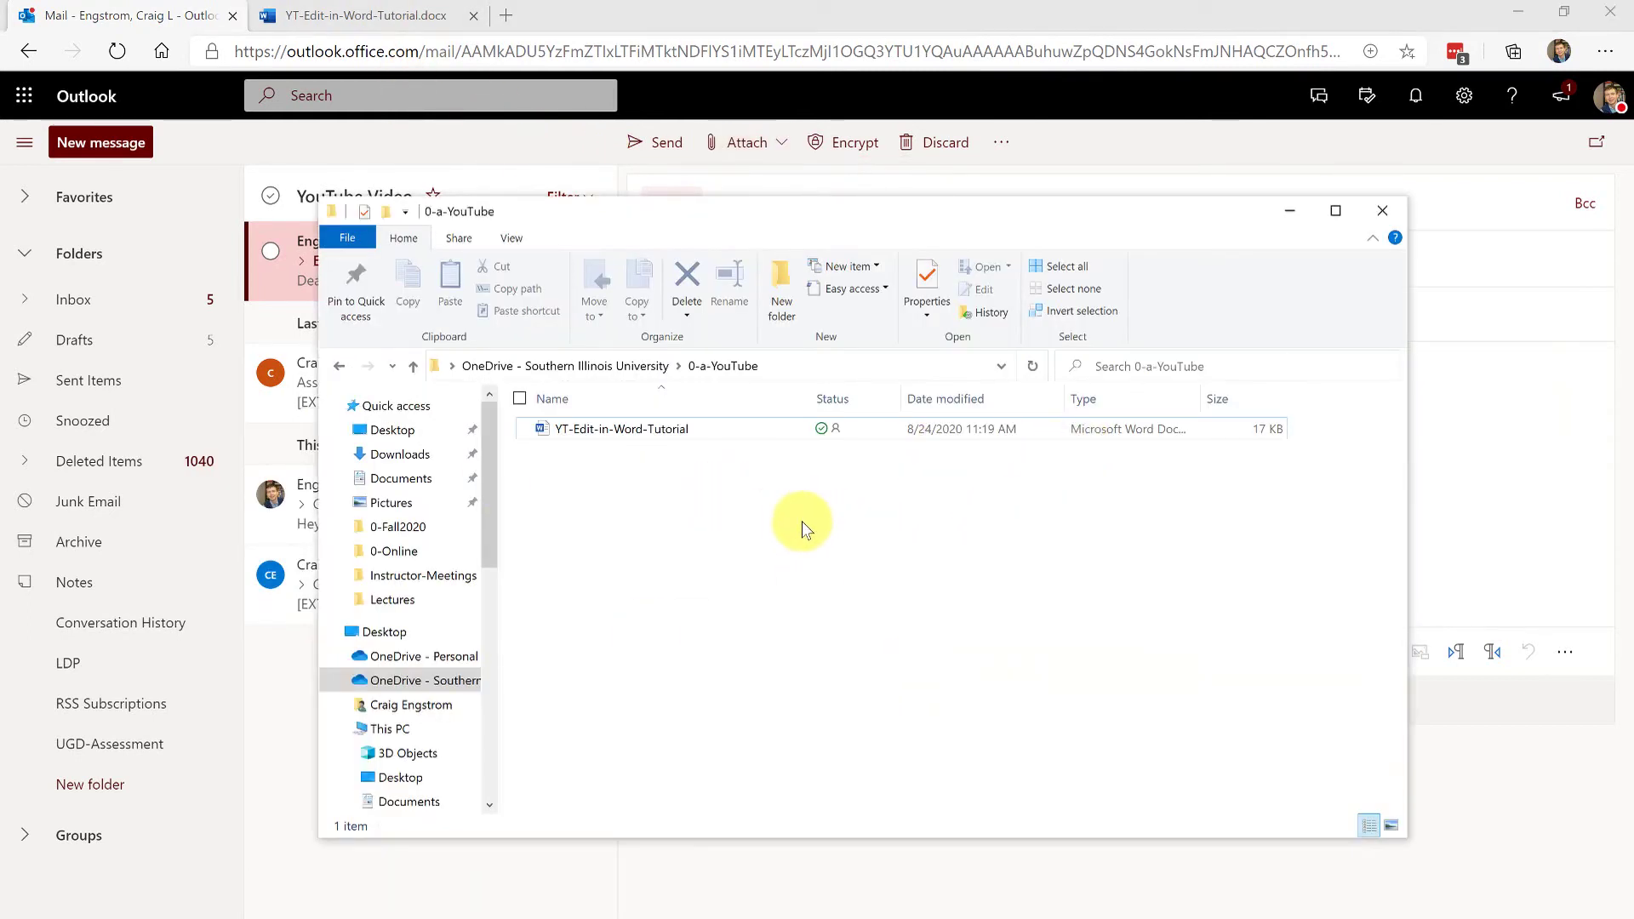
Step: Create a new Word document named Test in the 0-a-YouTube folder and open it
right_click(741, 544)
mouse_move(654, 877)
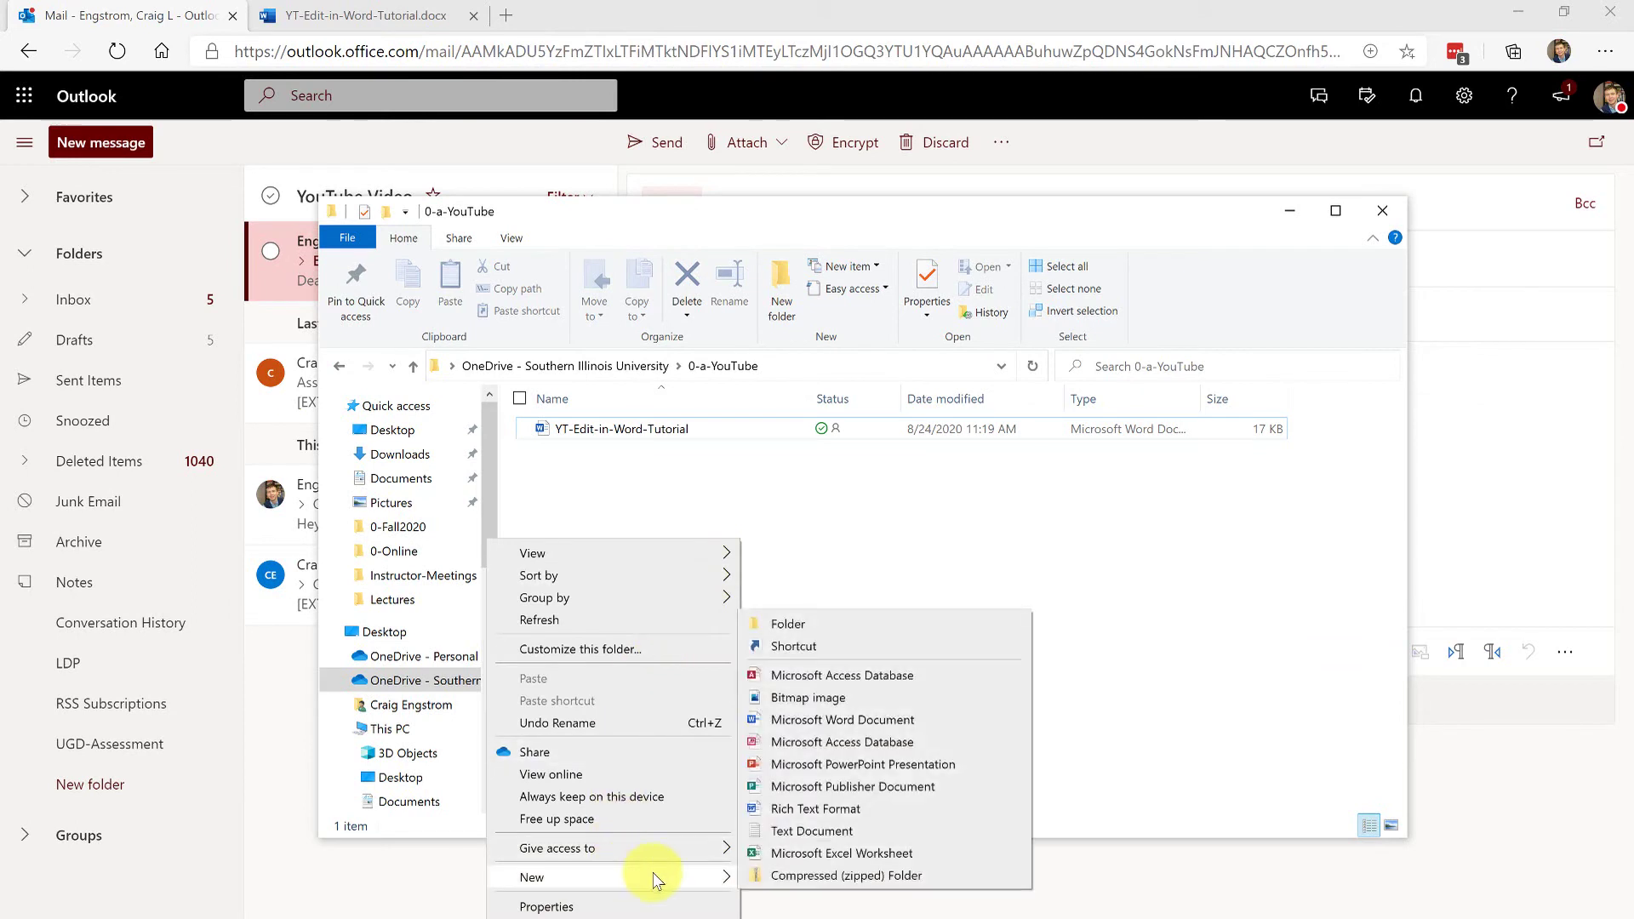
left_click(902, 720)
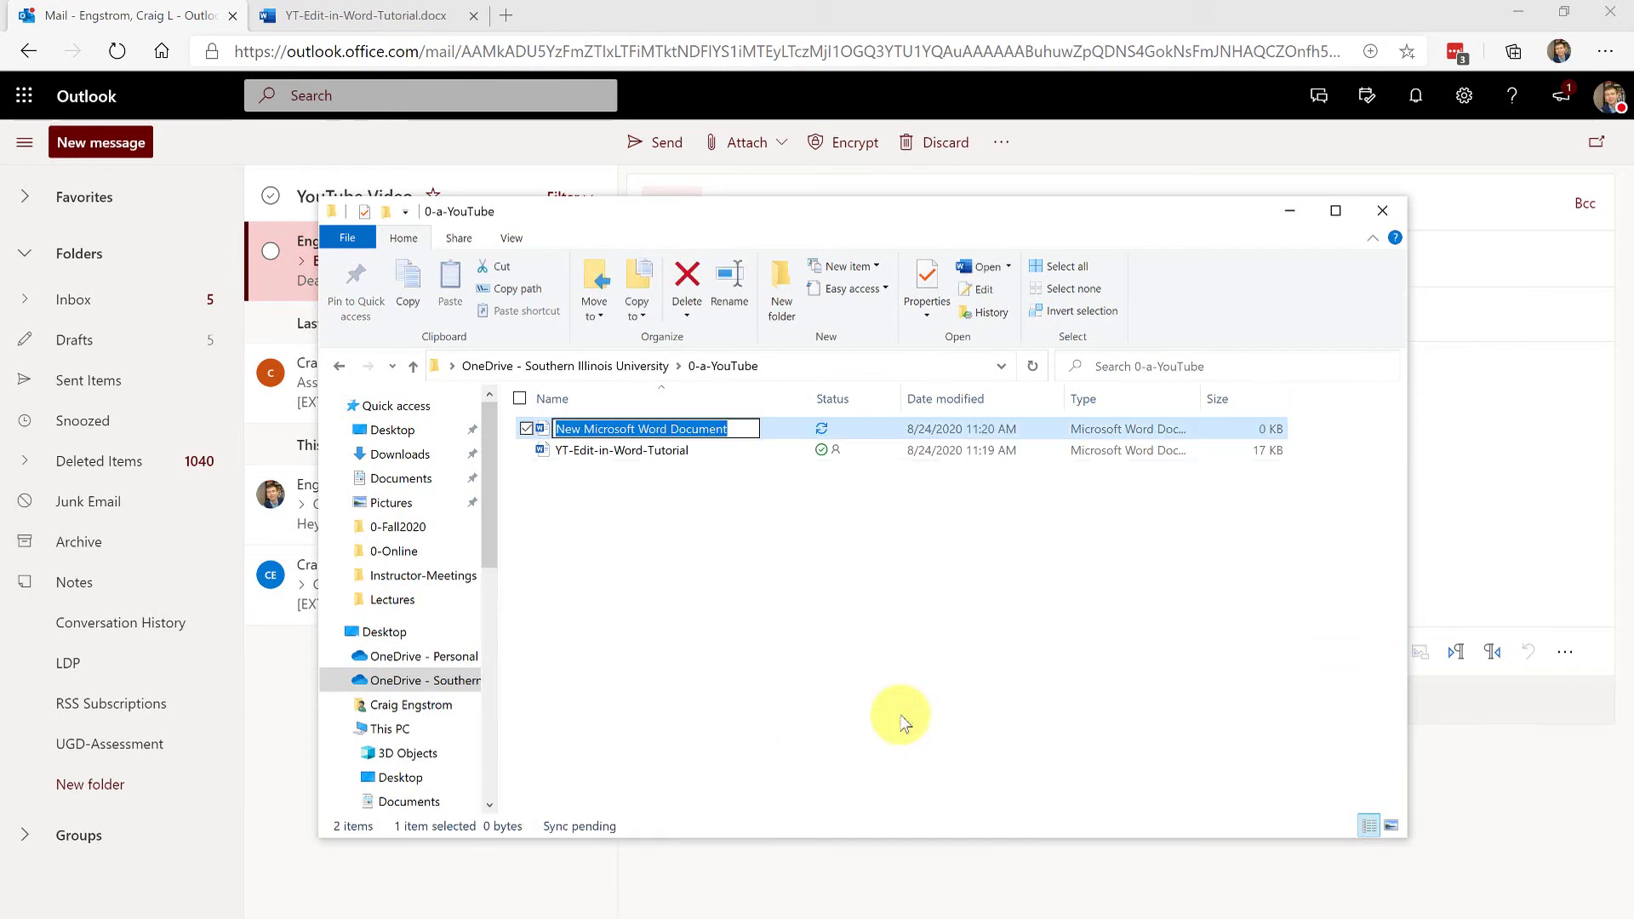
type("Test")
key("Return")
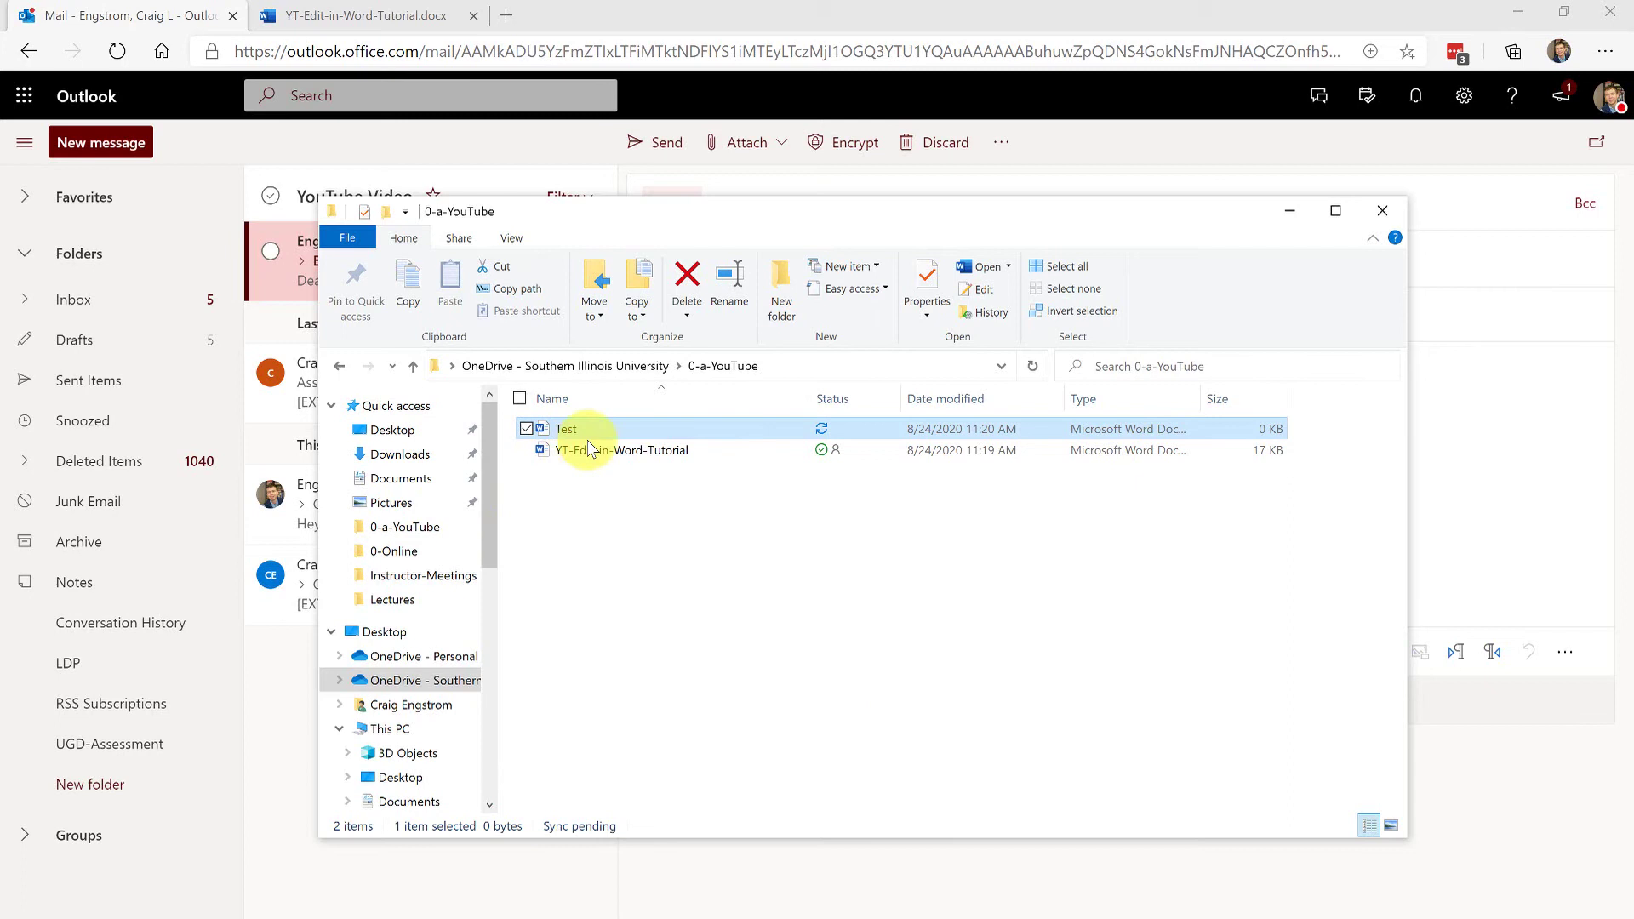
double_click(589, 435)
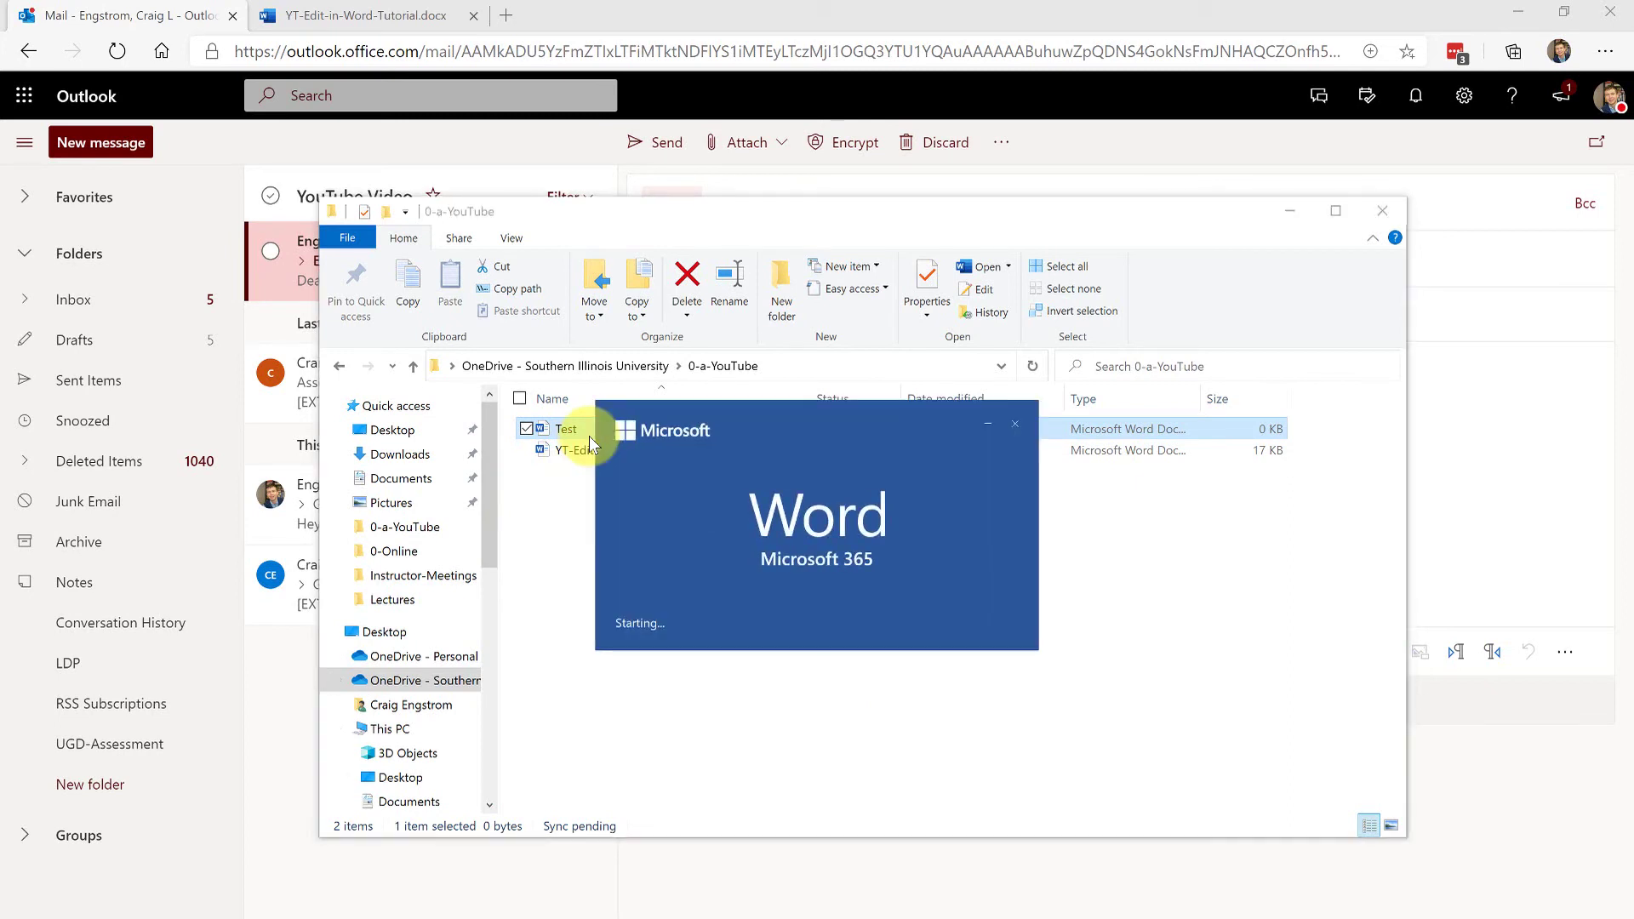
Step: Insert four lorem paragraphs with =lorem(4,4), look at Share, and return to File Explorer
type("=")
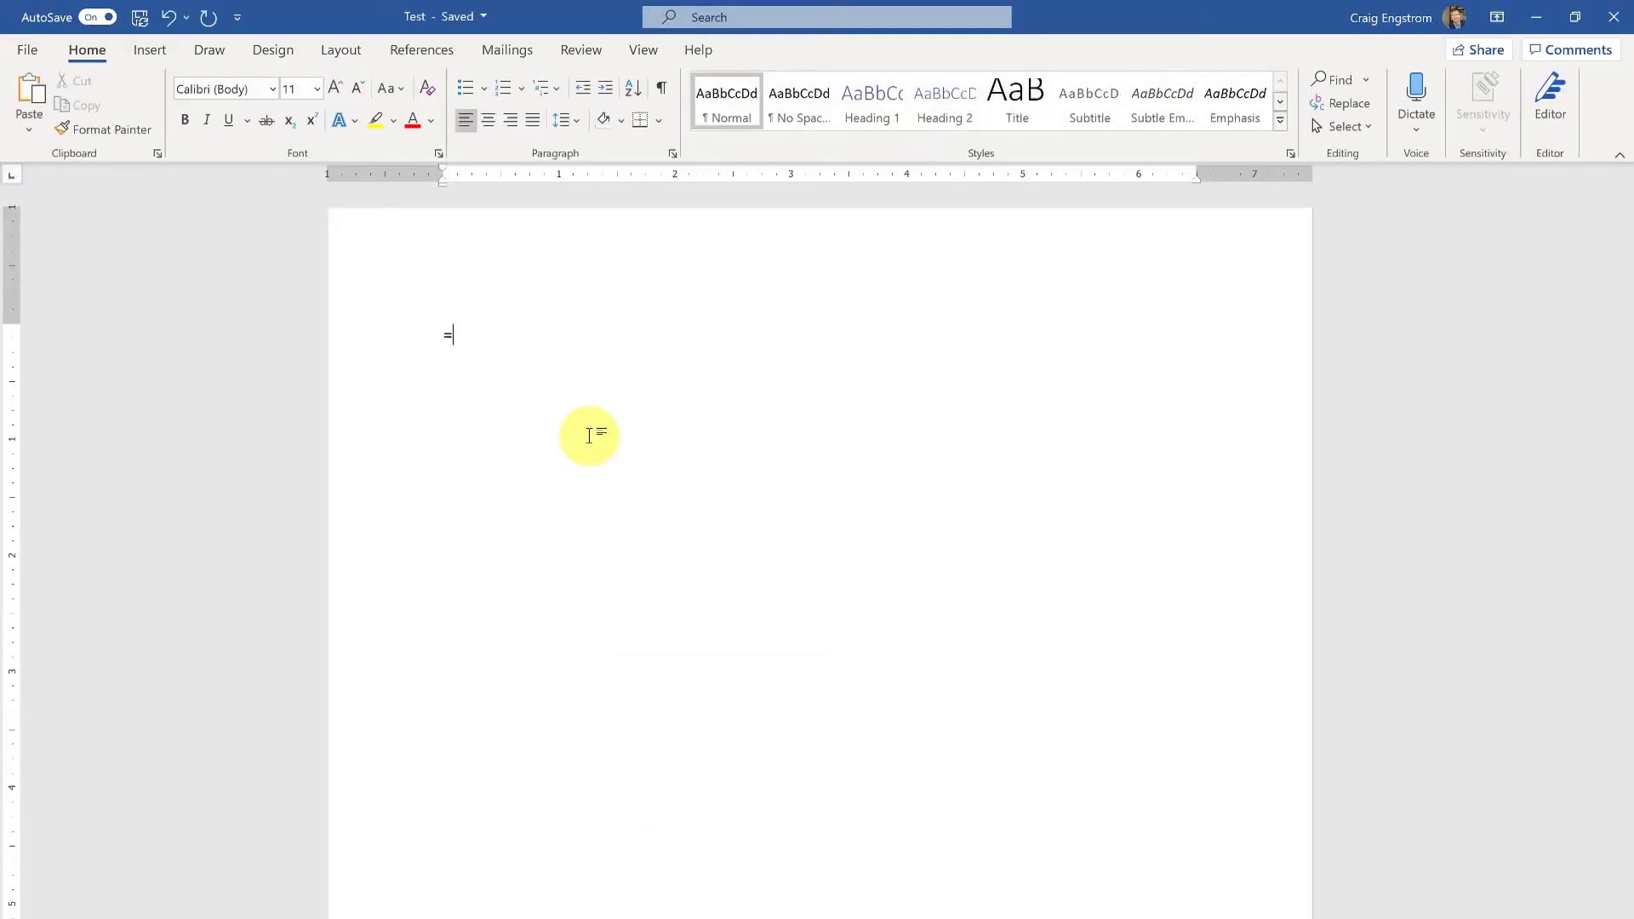
type("lorem(4,4)")
key("Return")
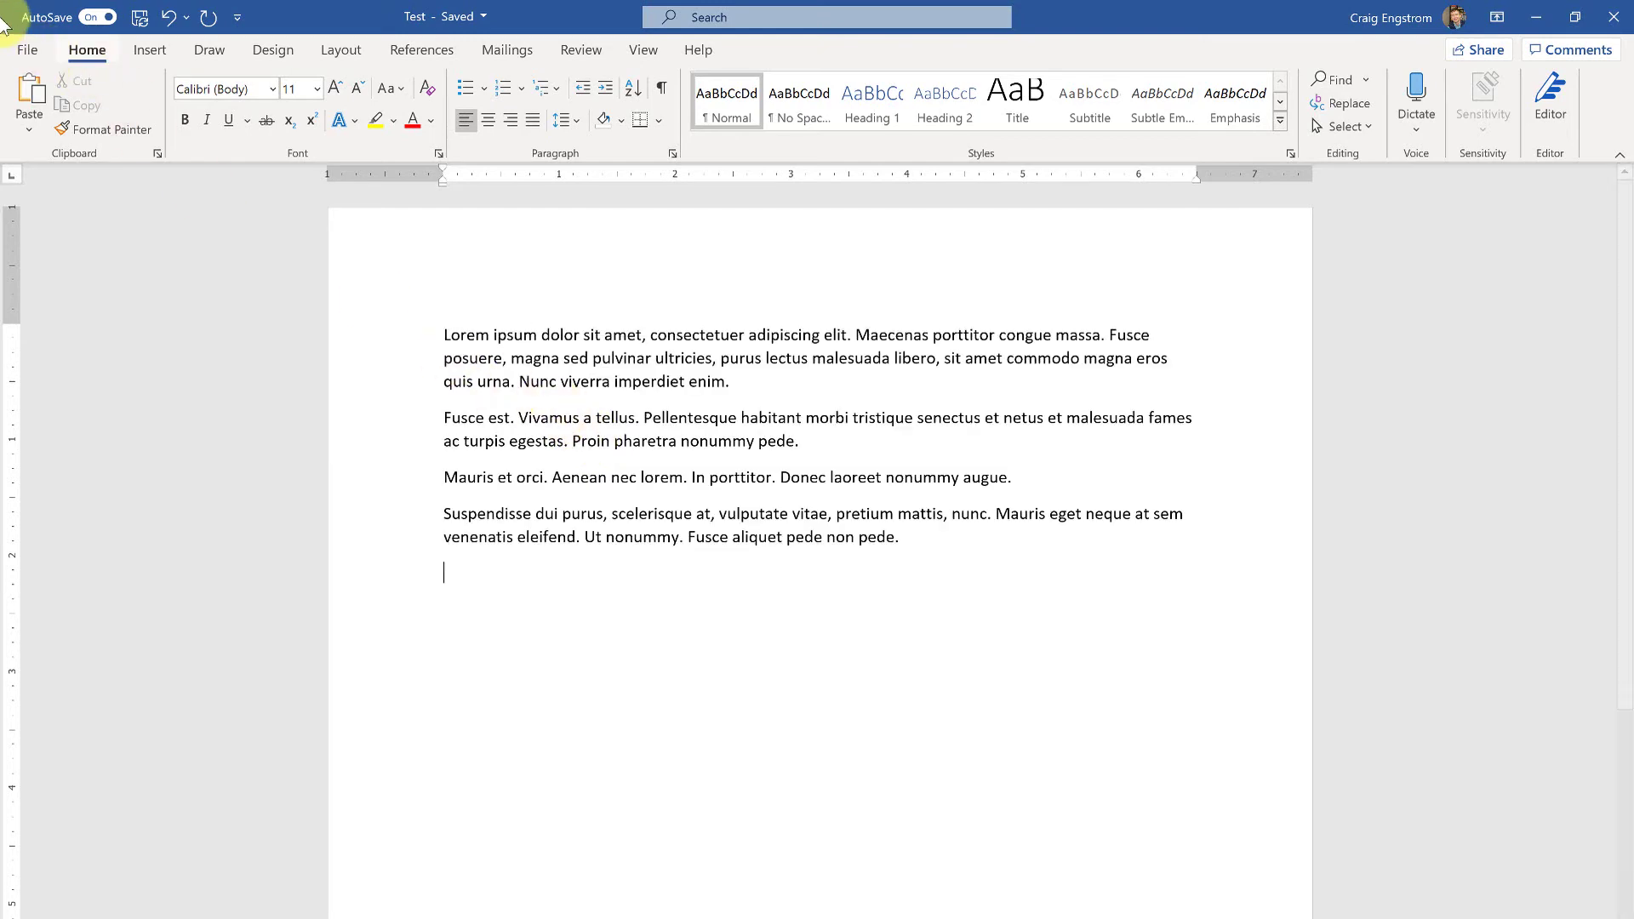
left_click(15, 56)
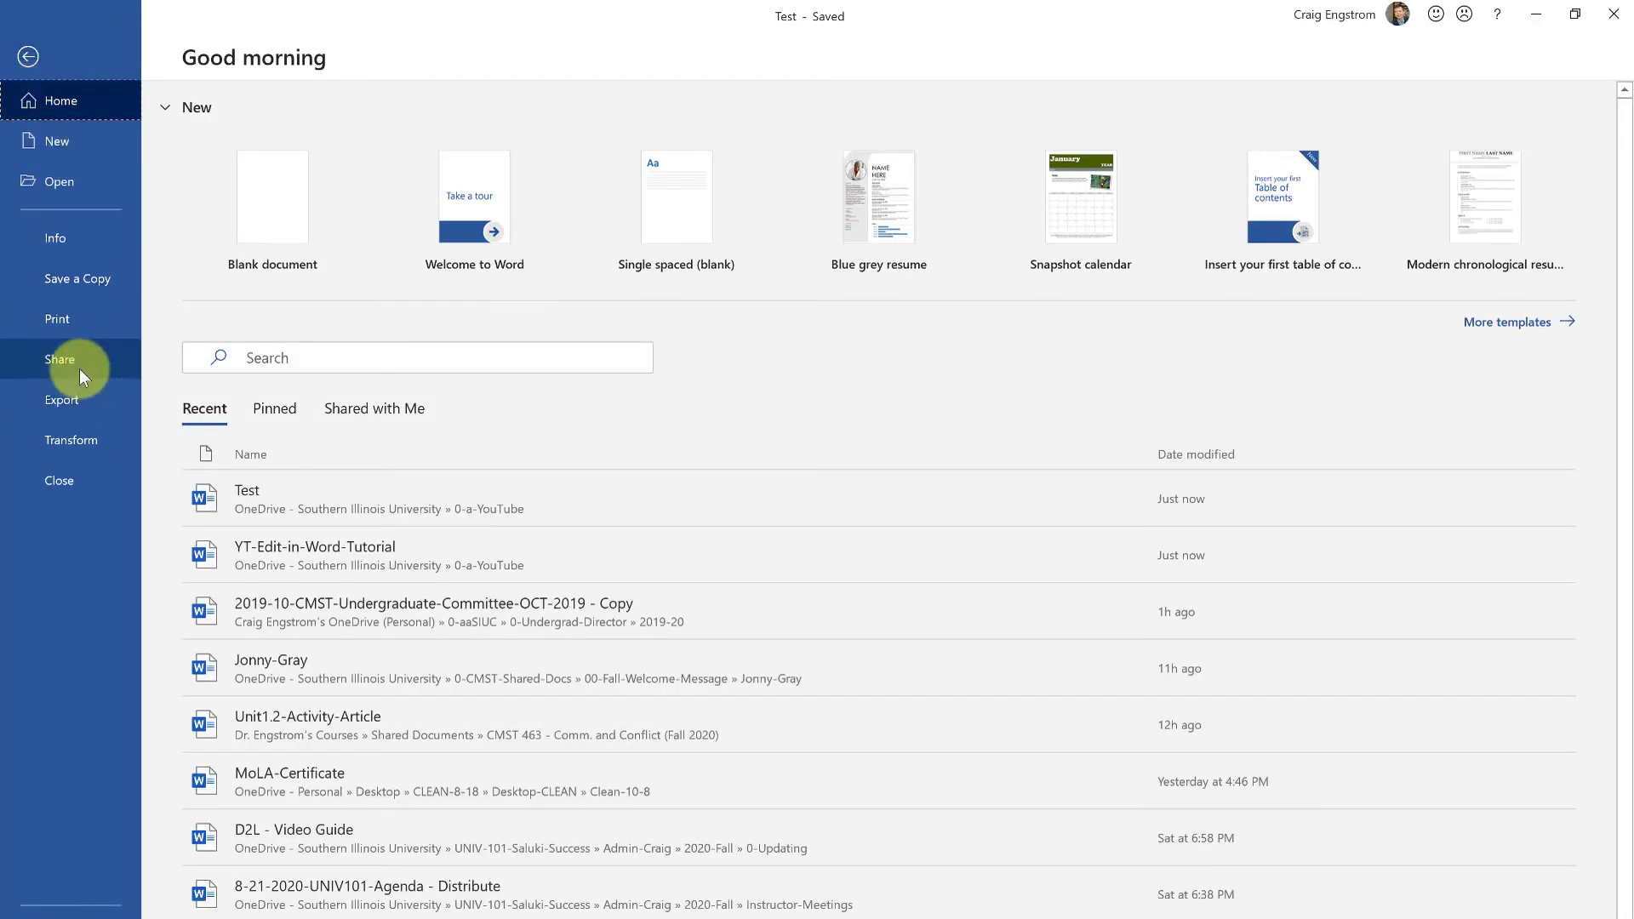
key("Escape")
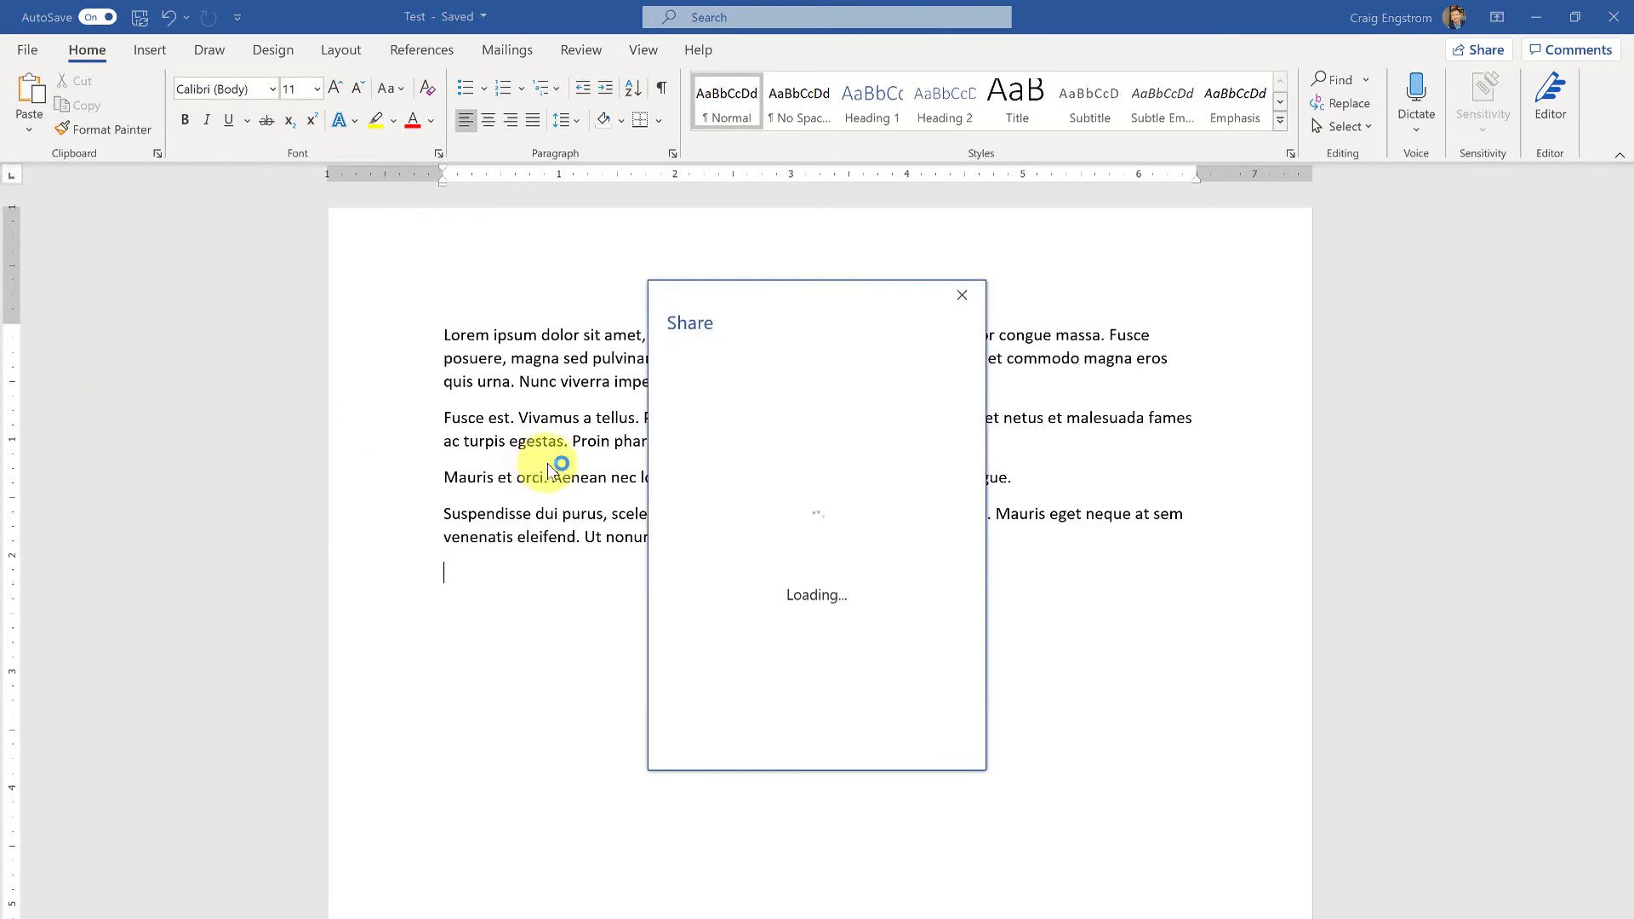
left_click(960, 294)
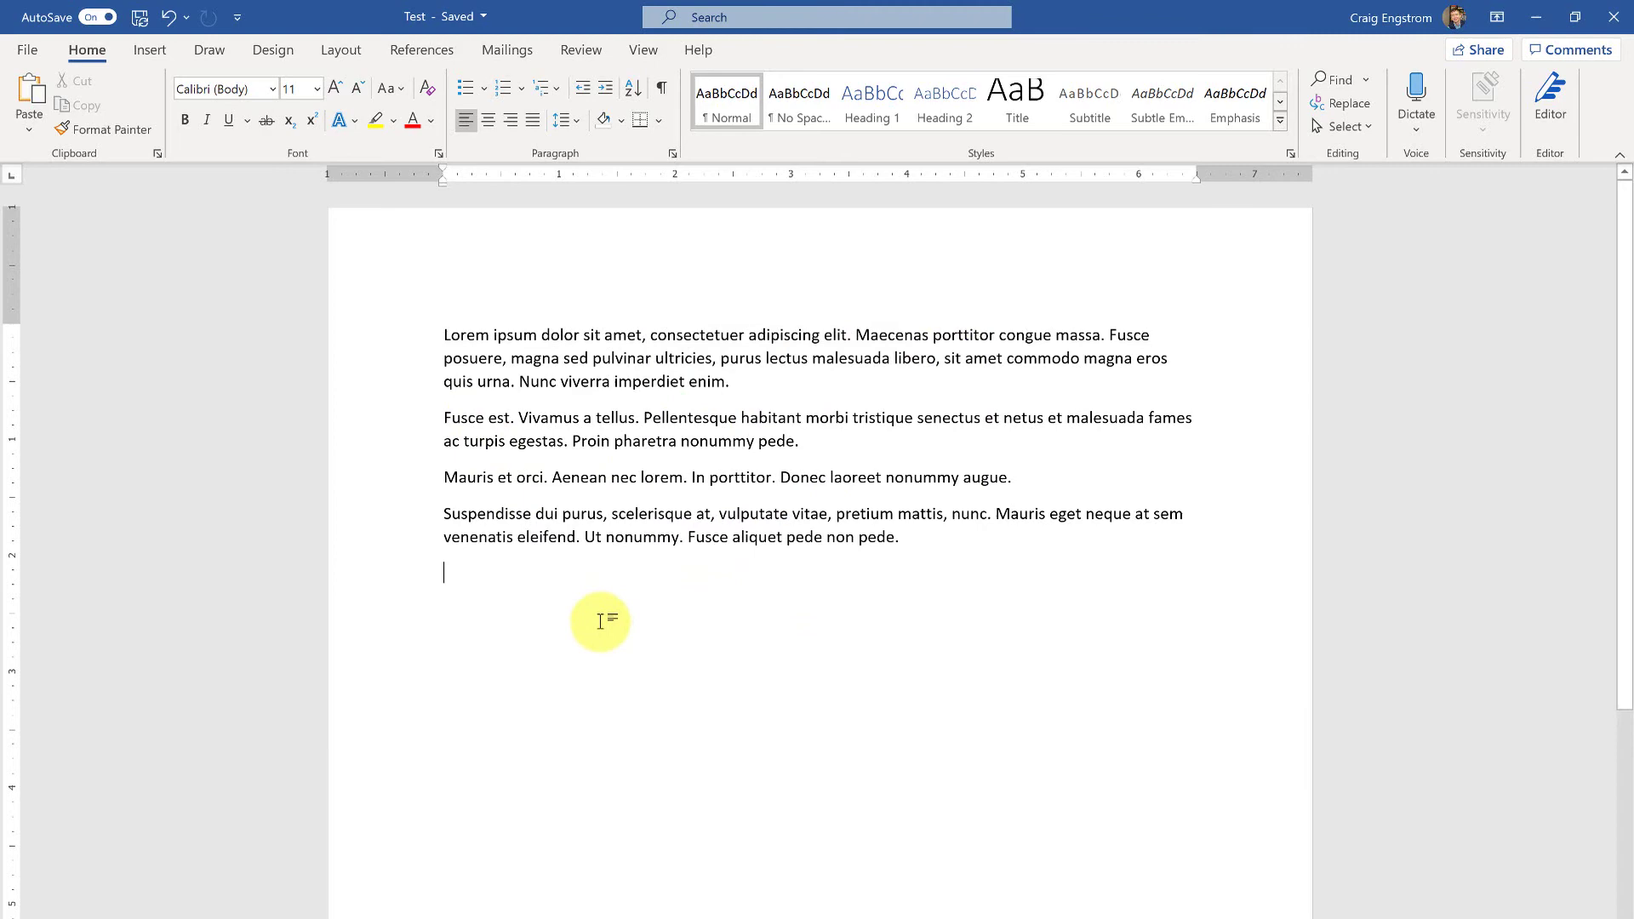
key("alt+Tab")
Step: Check the sharing options for the Test file, then close the Share dialog
right_click(591, 424)
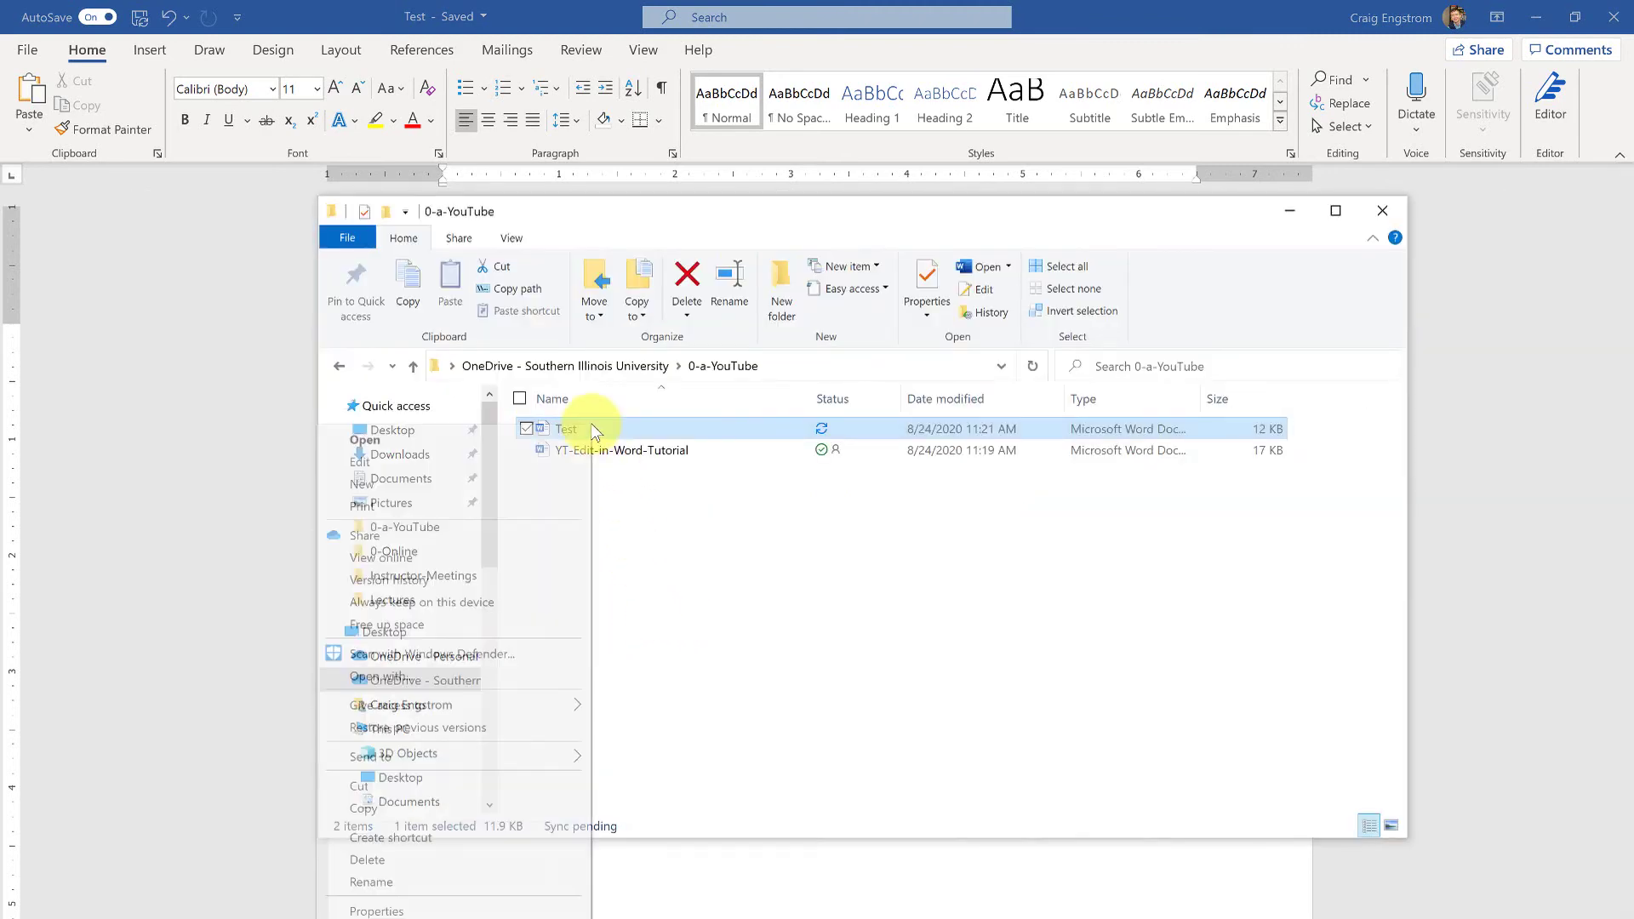
left_click(380, 526)
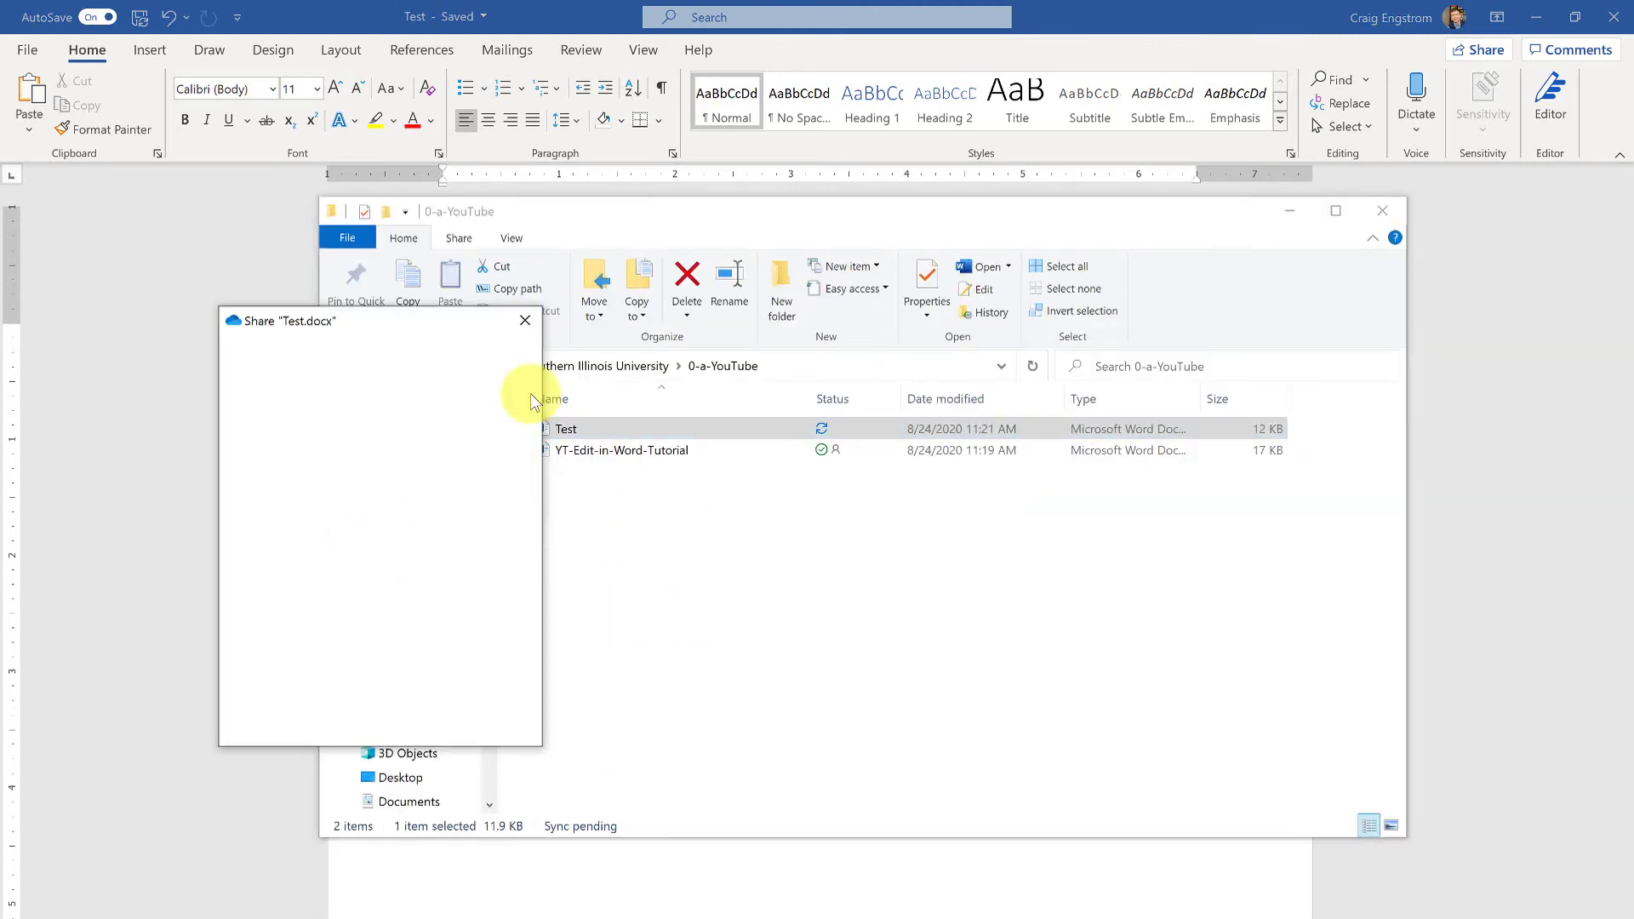
left_click(525, 320)
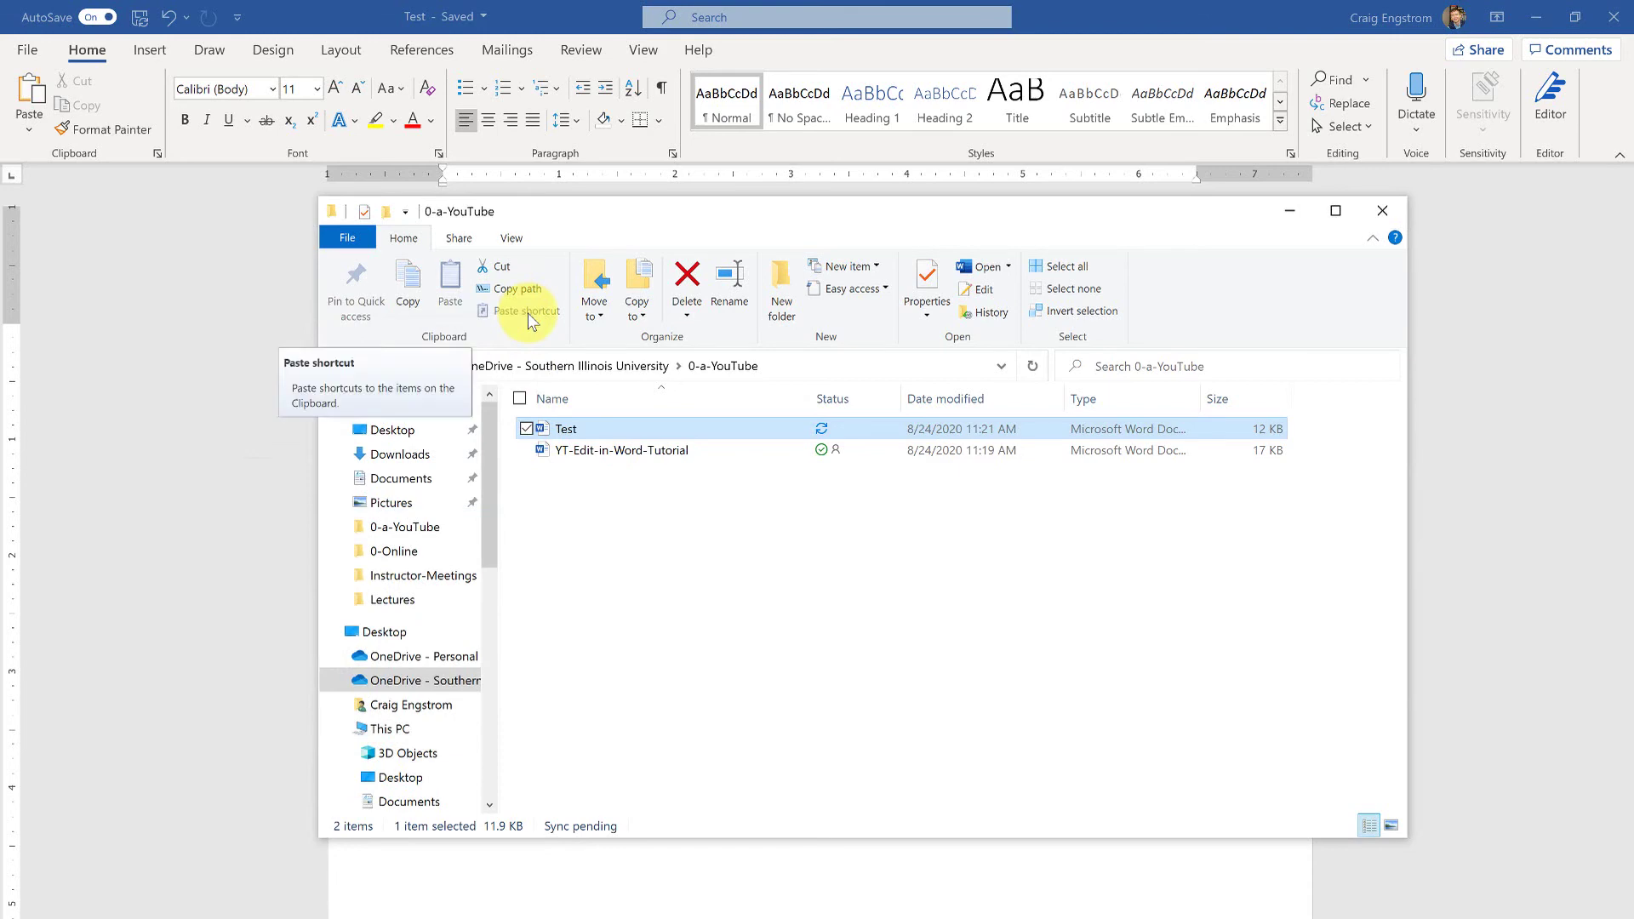
Step: In Edge, send the online YT-Edit-in-Word-Tutorial document to the Word desktop app
left_click(1290, 211)
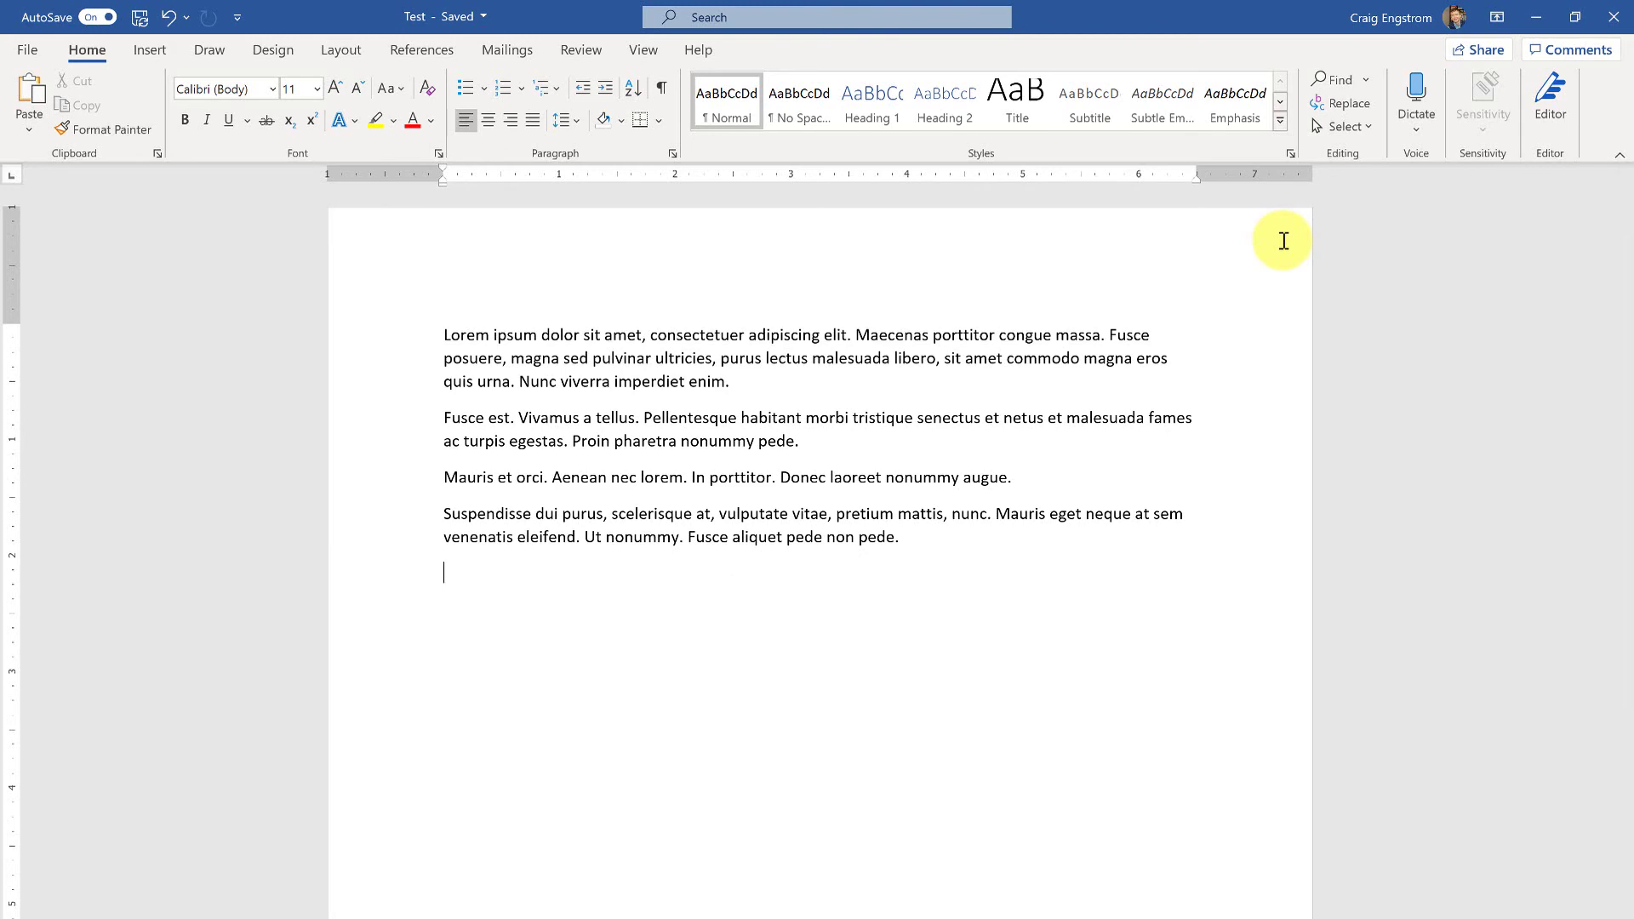
key("alt+Tab")
left_click(1259, 268)
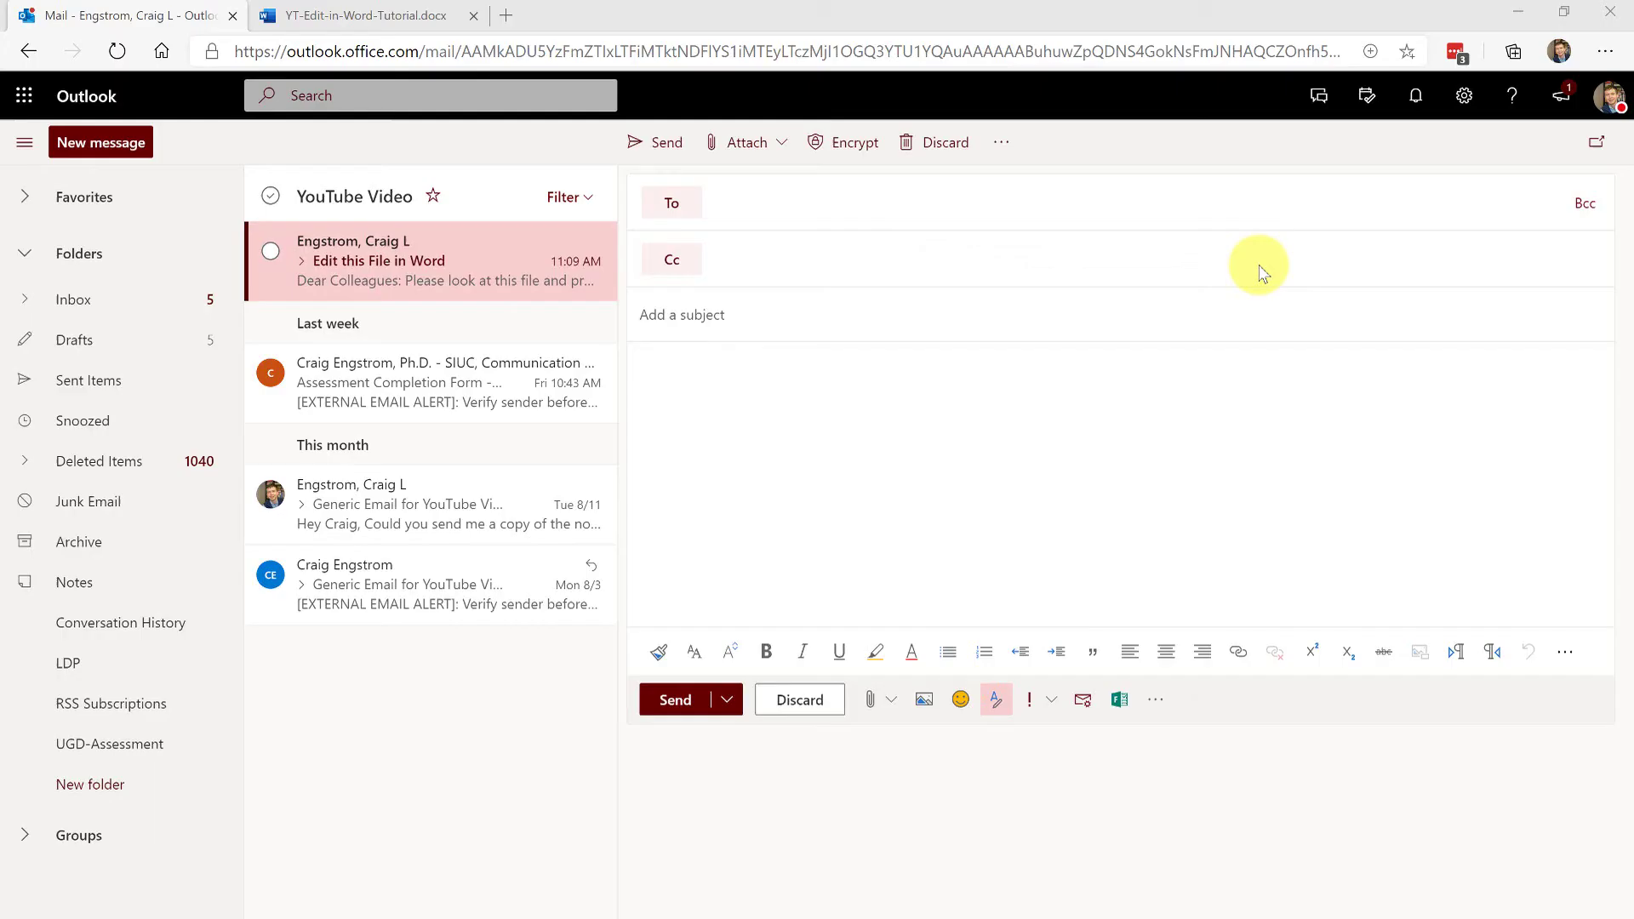
left_click(430, 14)
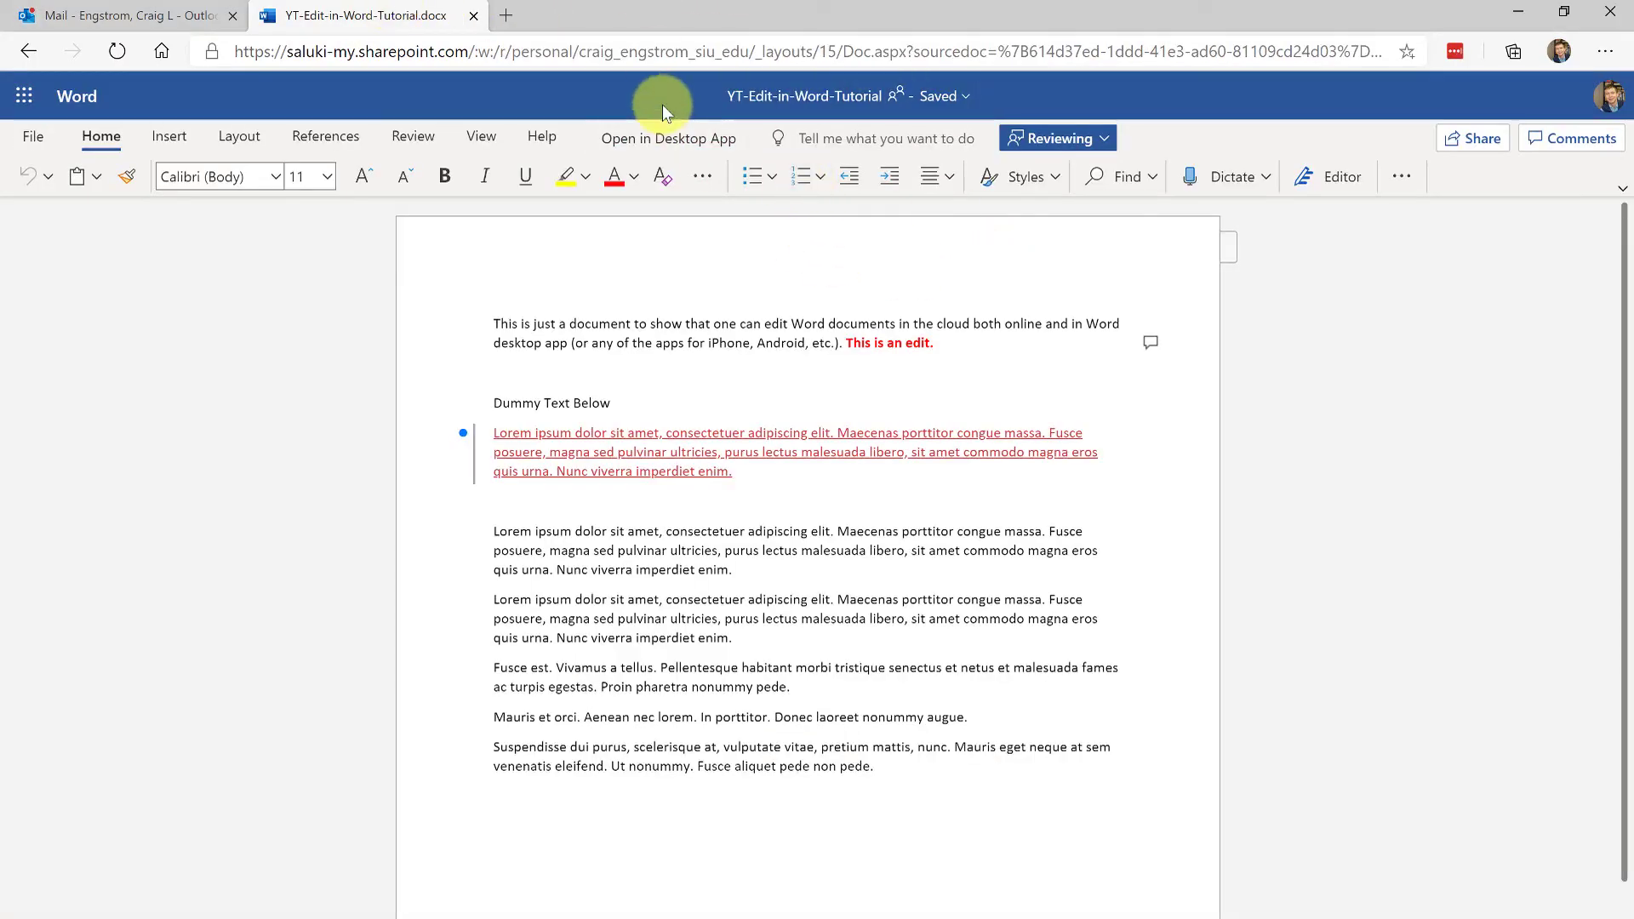
left_click(656, 134)
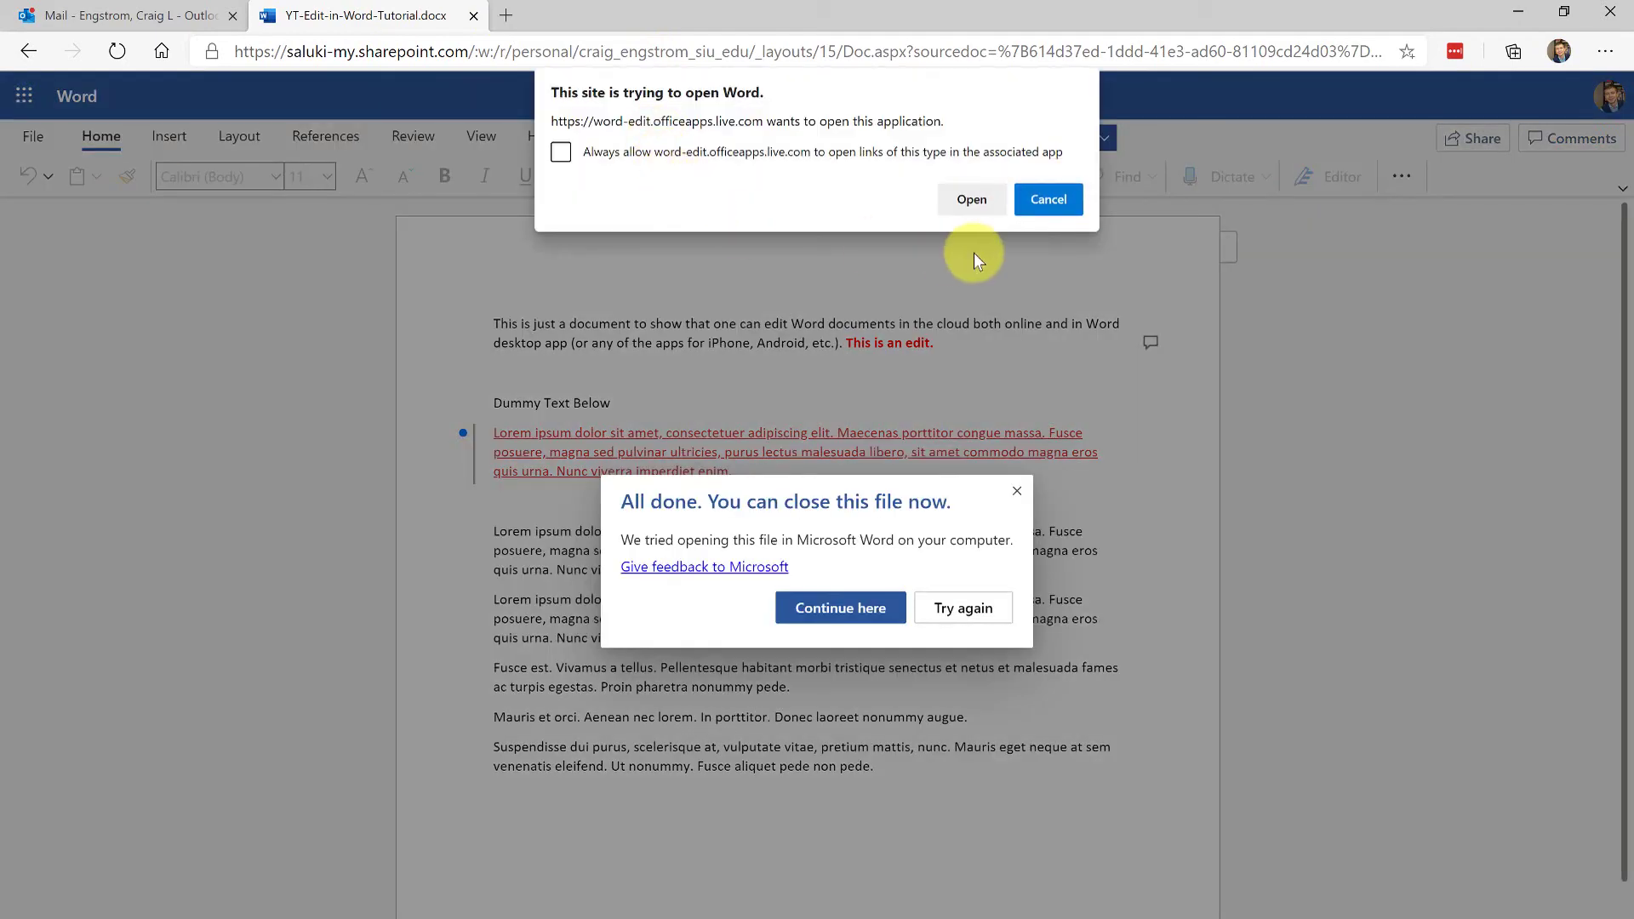
Step: Let the browser launch Word and view the tutorial's tracked Lorem ipsum insertion details
left_click(969, 208)
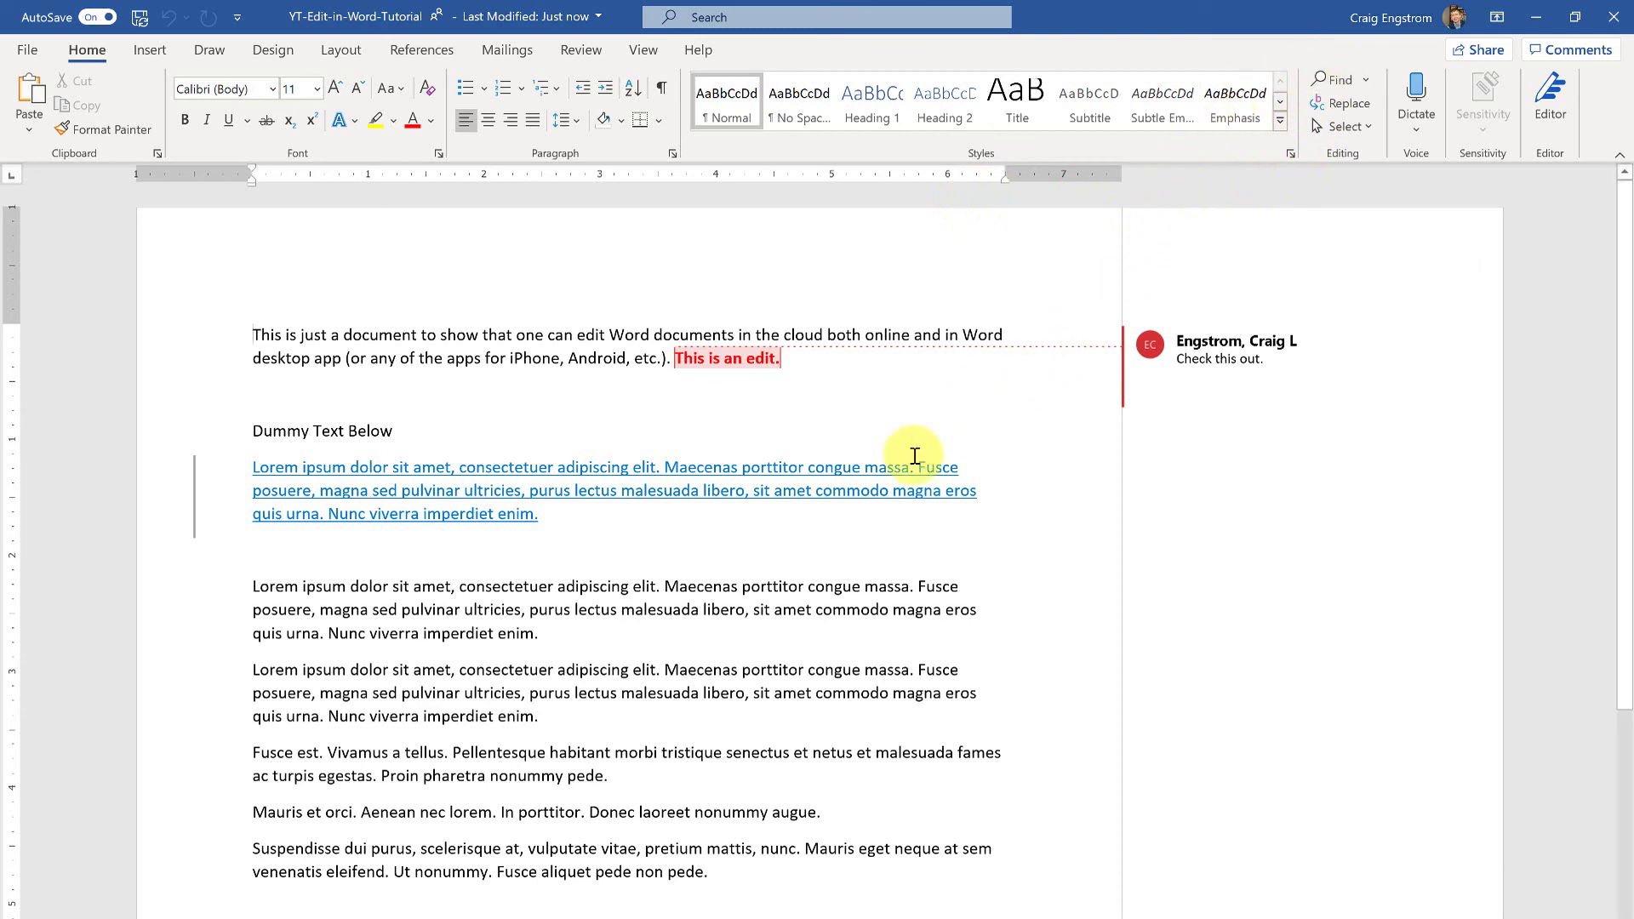
mouse_move(876, 494)
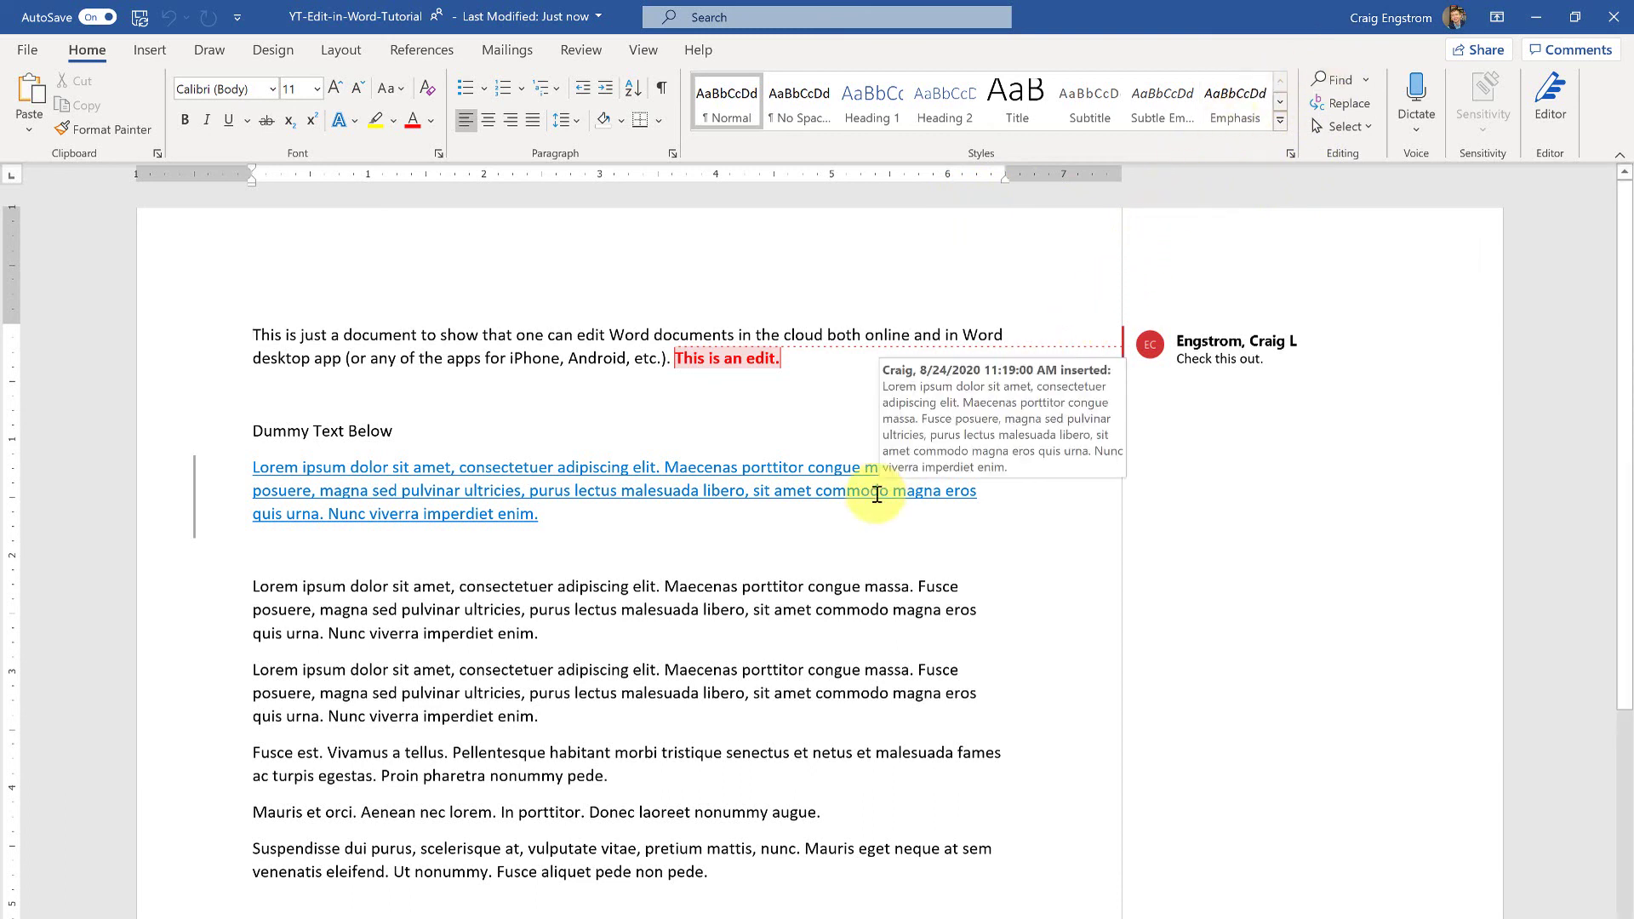